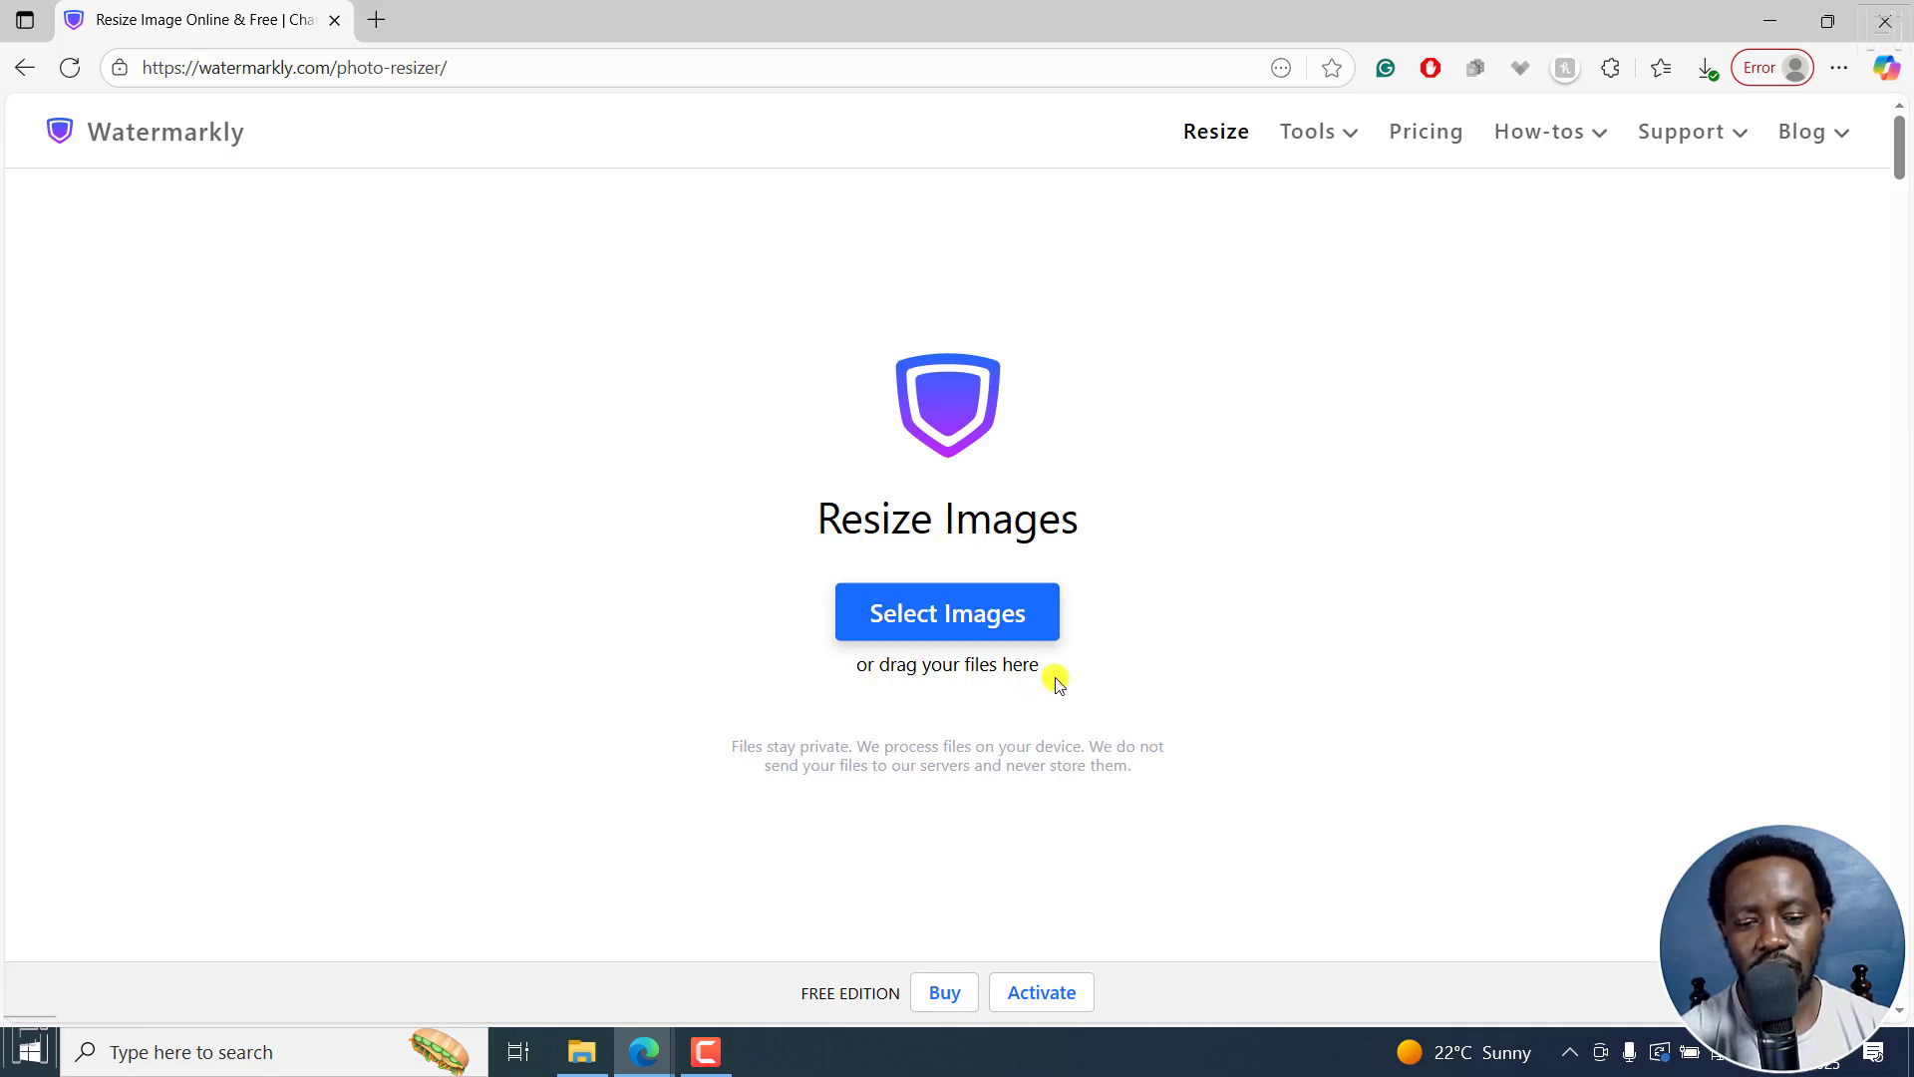
- Look for the sunflower photo in the Downloads folder, then return to the resizer page
{"action": "left_click", "coordinate": [962, 618]}
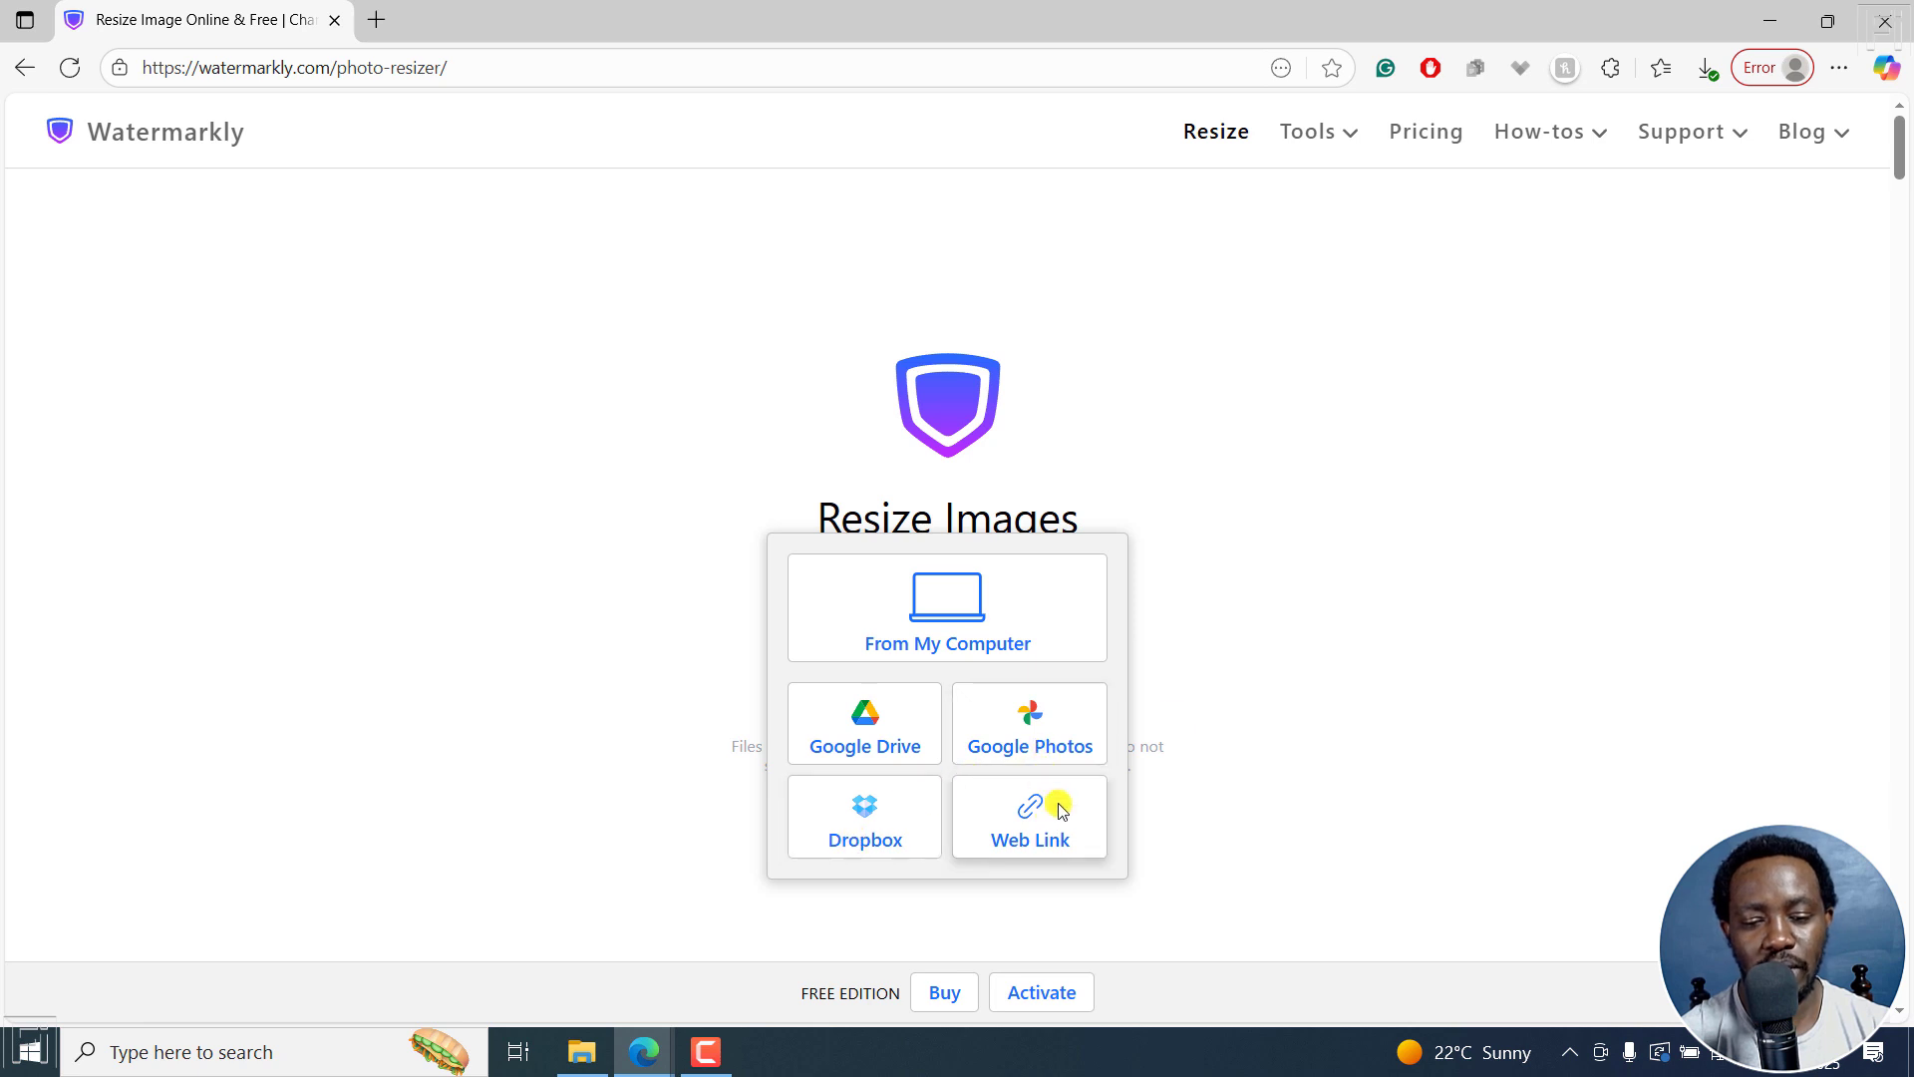
{"action": "left_click", "coordinate": [1423, 589]}
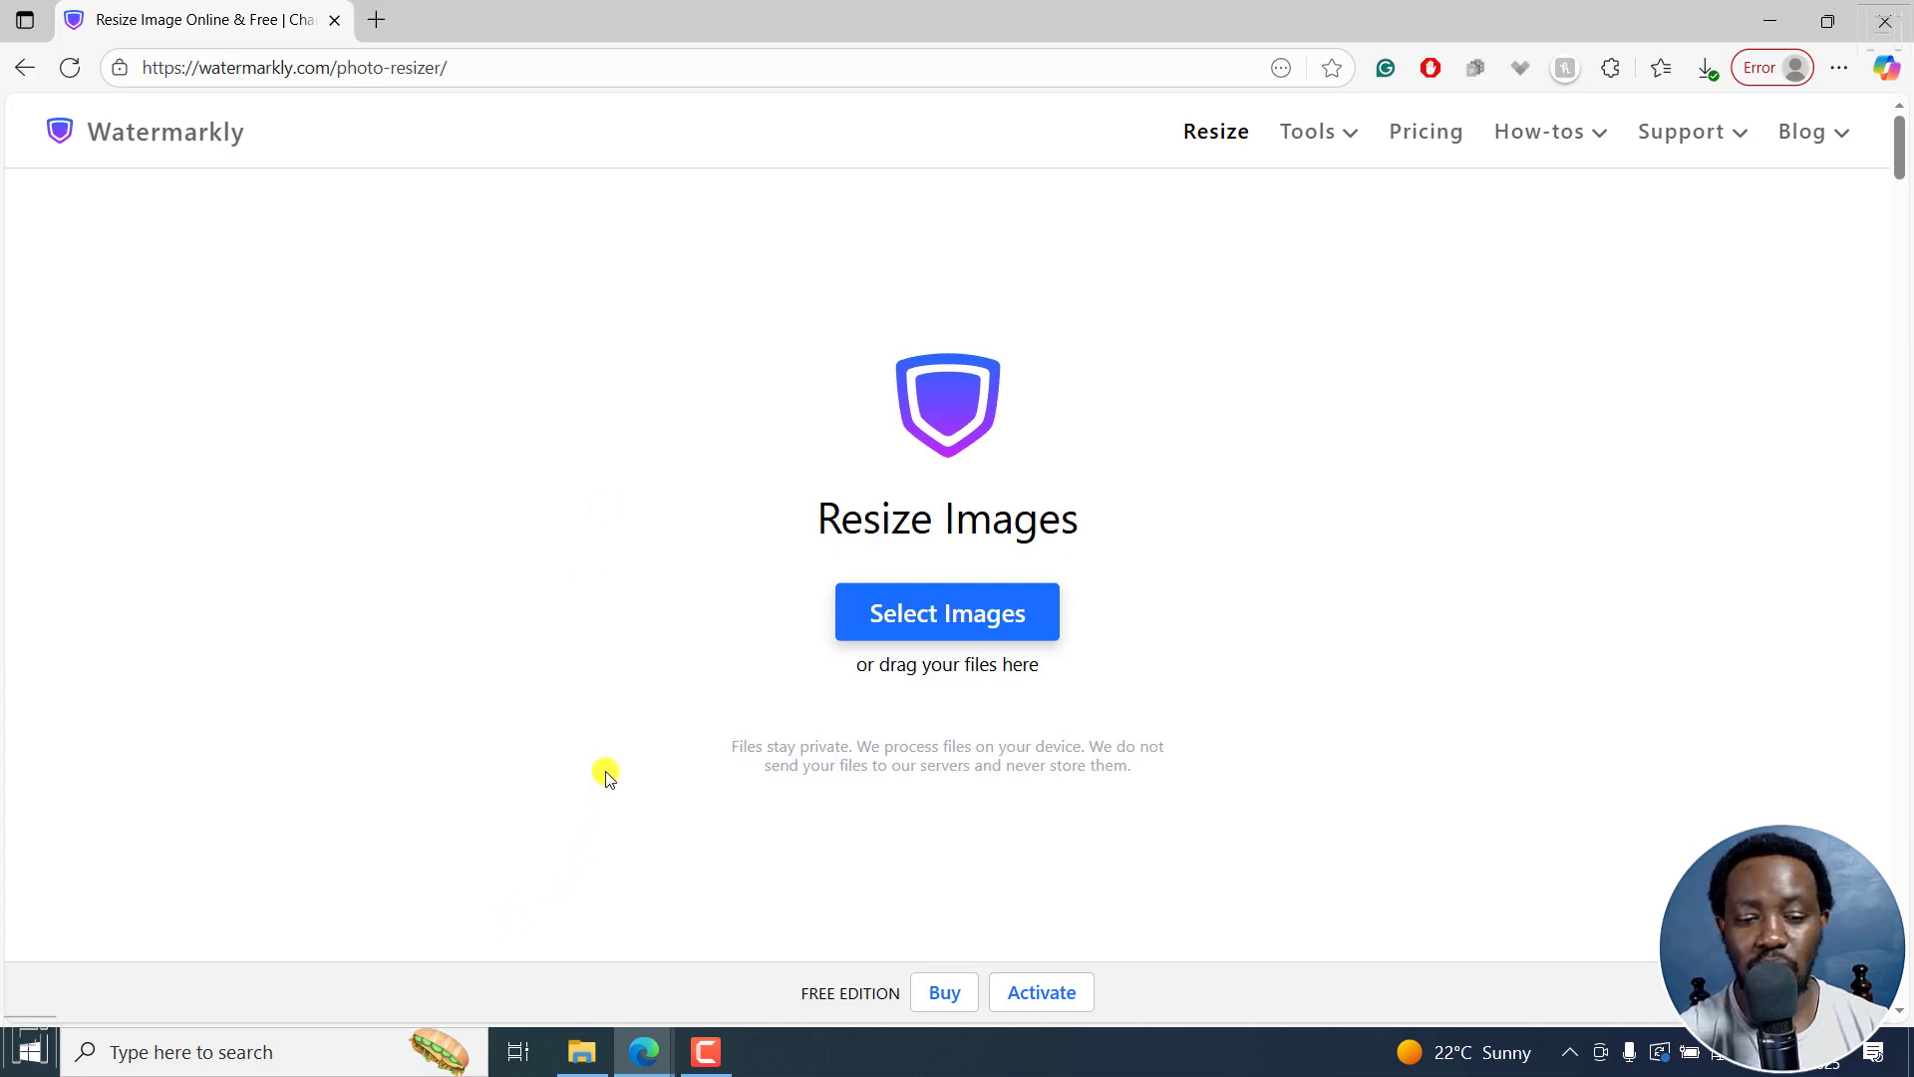
{"action": "left_click", "coordinate": [581, 1052]}
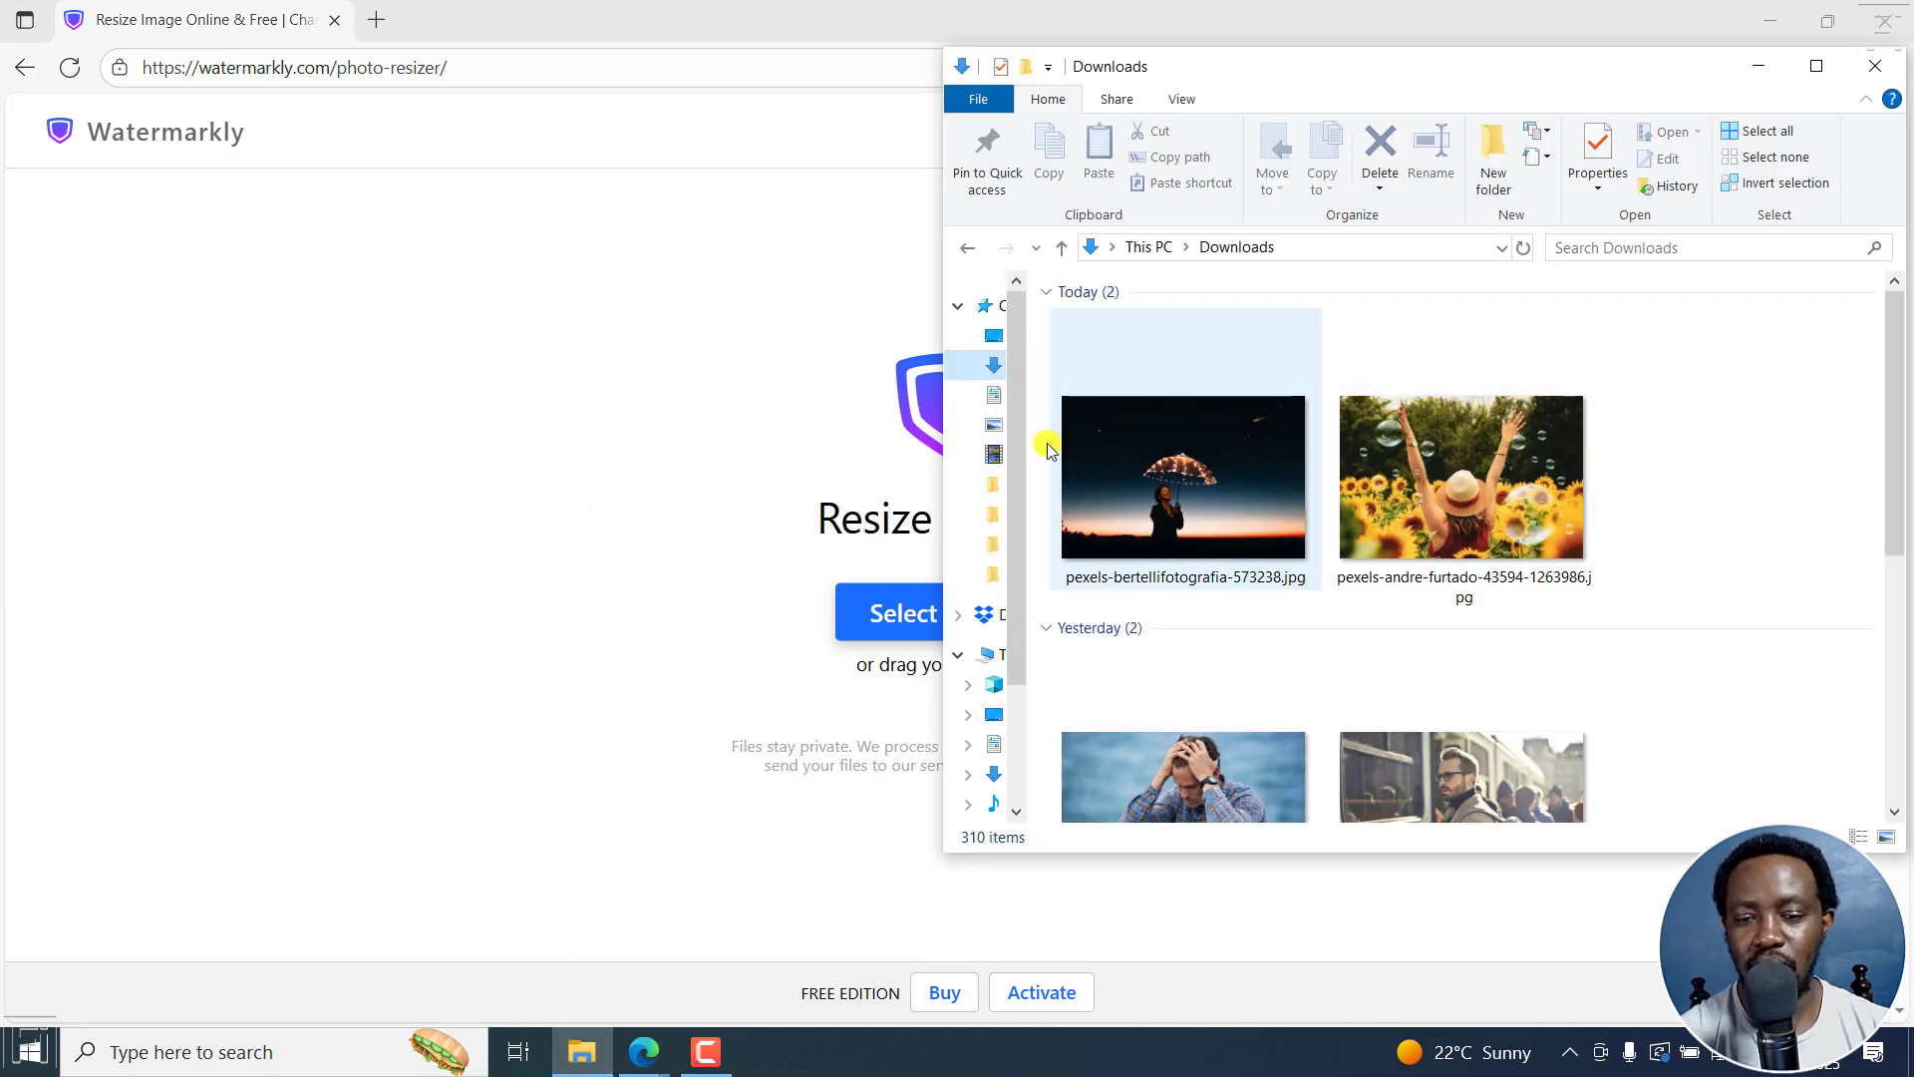
{"action": "mouse_move", "coordinate": [1893, 405]}
{"action": "left_mouse_down"}
{"action": "mouse_move", "coordinate": [1899, 438]}
{"action": "mouse_move", "coordinate": [1897, 414]}
{"action": "left_mouse_up"}
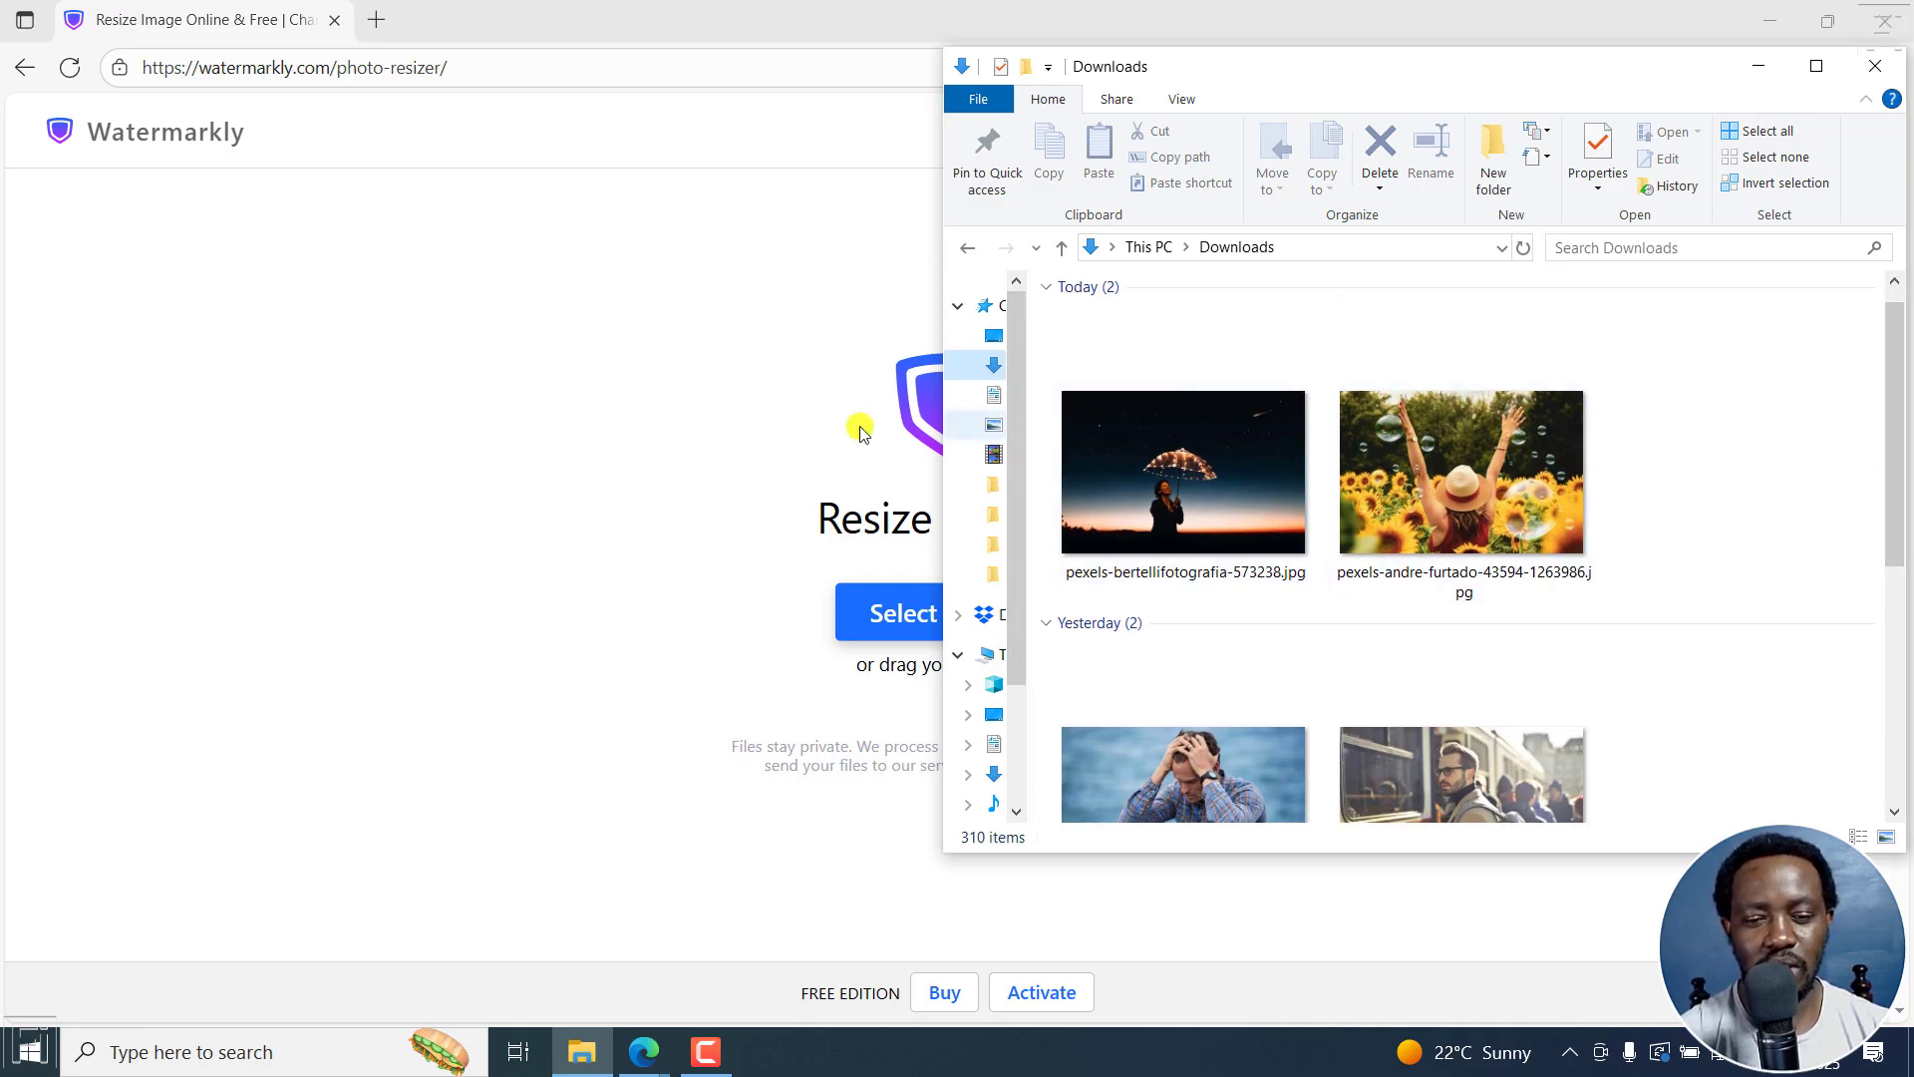
{"action": "left_click", "coordinate": [547, 414]}
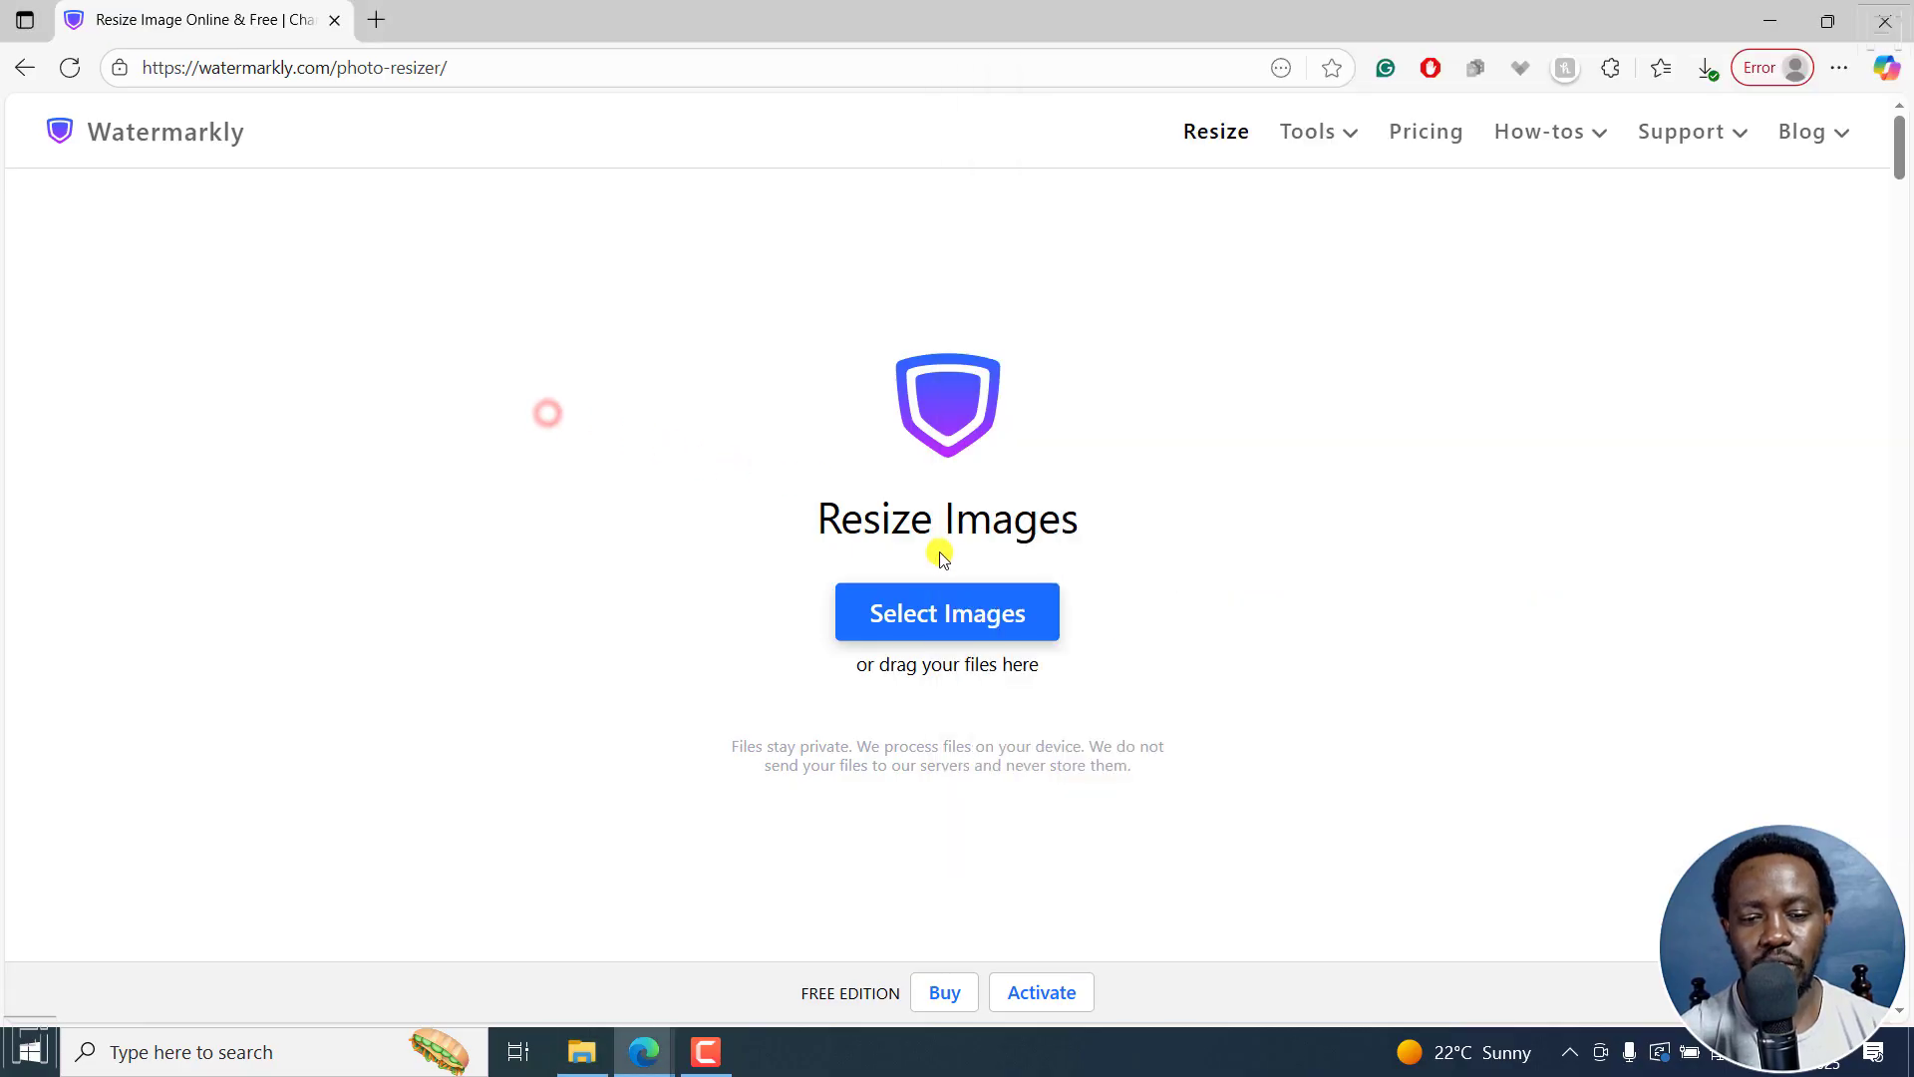
- Upload pexels-andre-furtado-43594-1263986.jpg from the computer into the resizer
{"action": "left_click", "coordinate": [951, 613]}
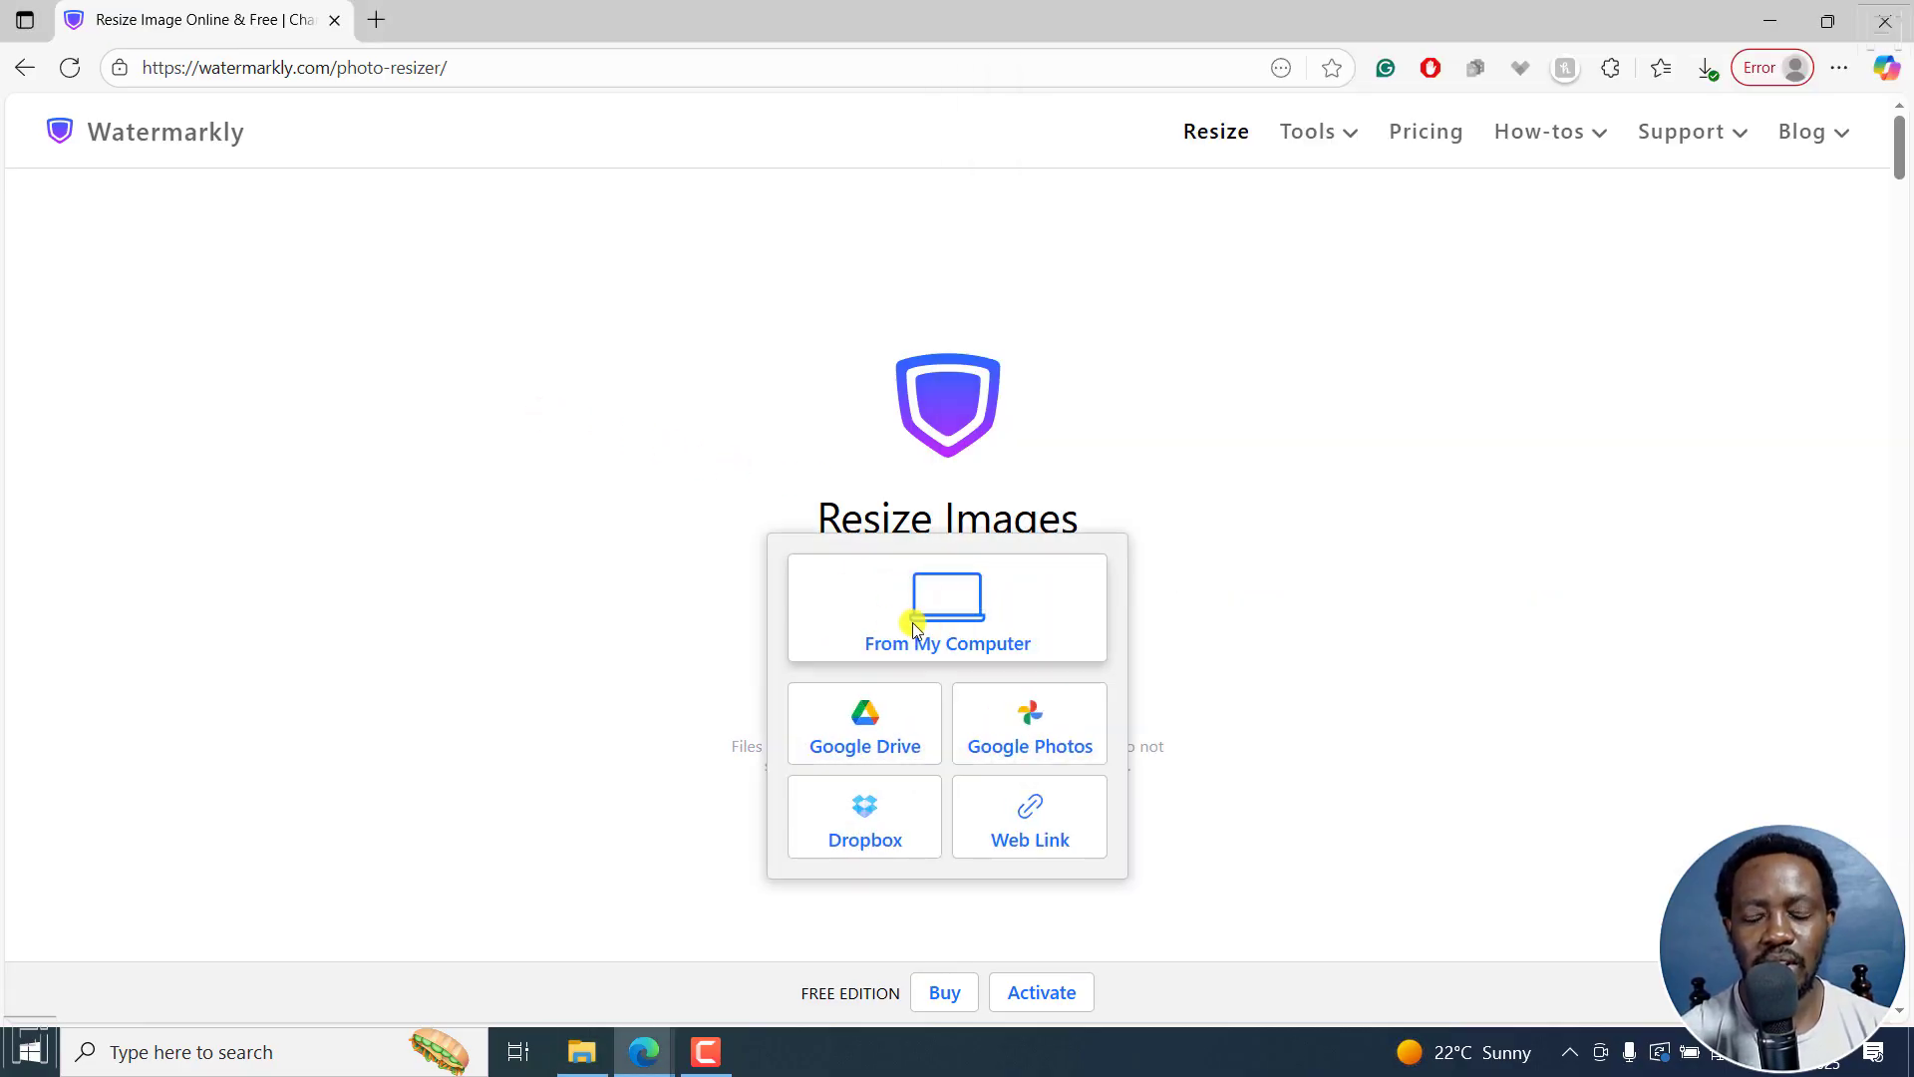
{"action": "left_click", "coordinate": [967, 624]}
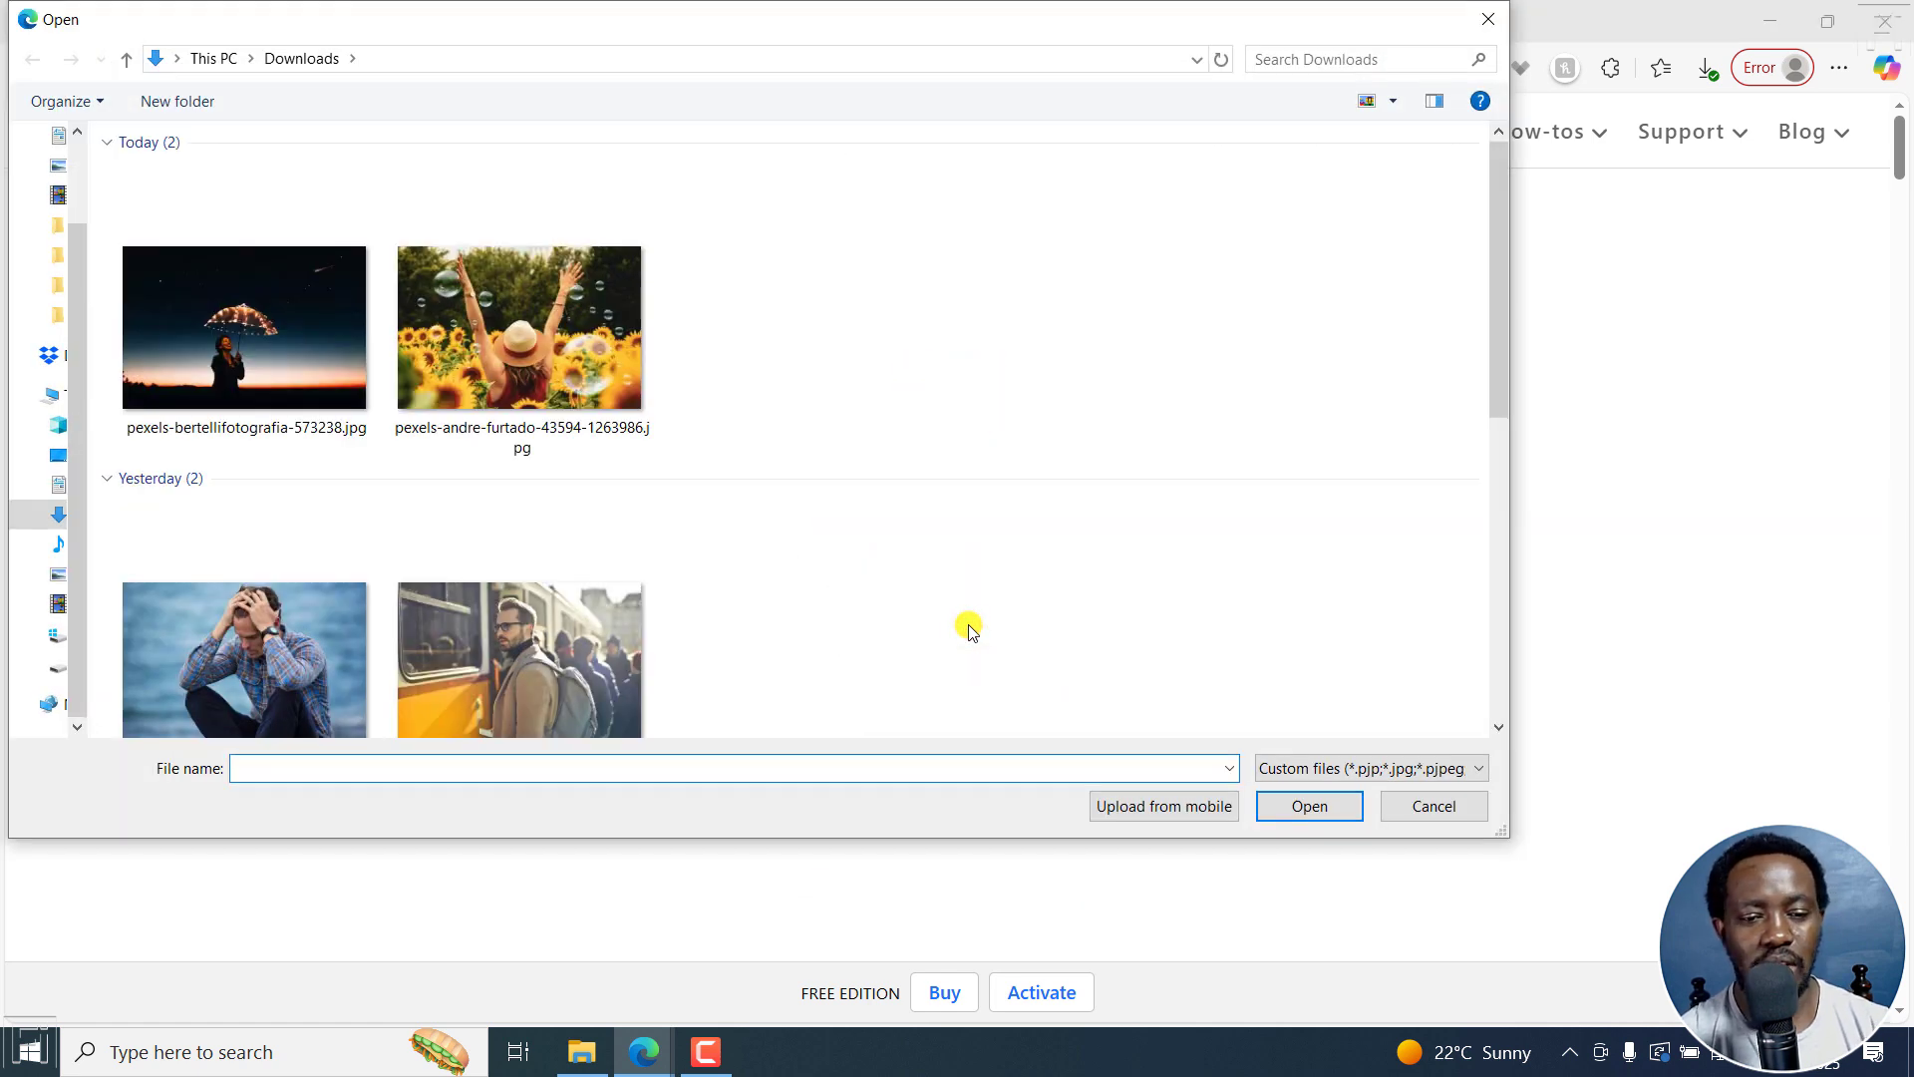
{"action": "left_click", "coordinate": [539, 297]}
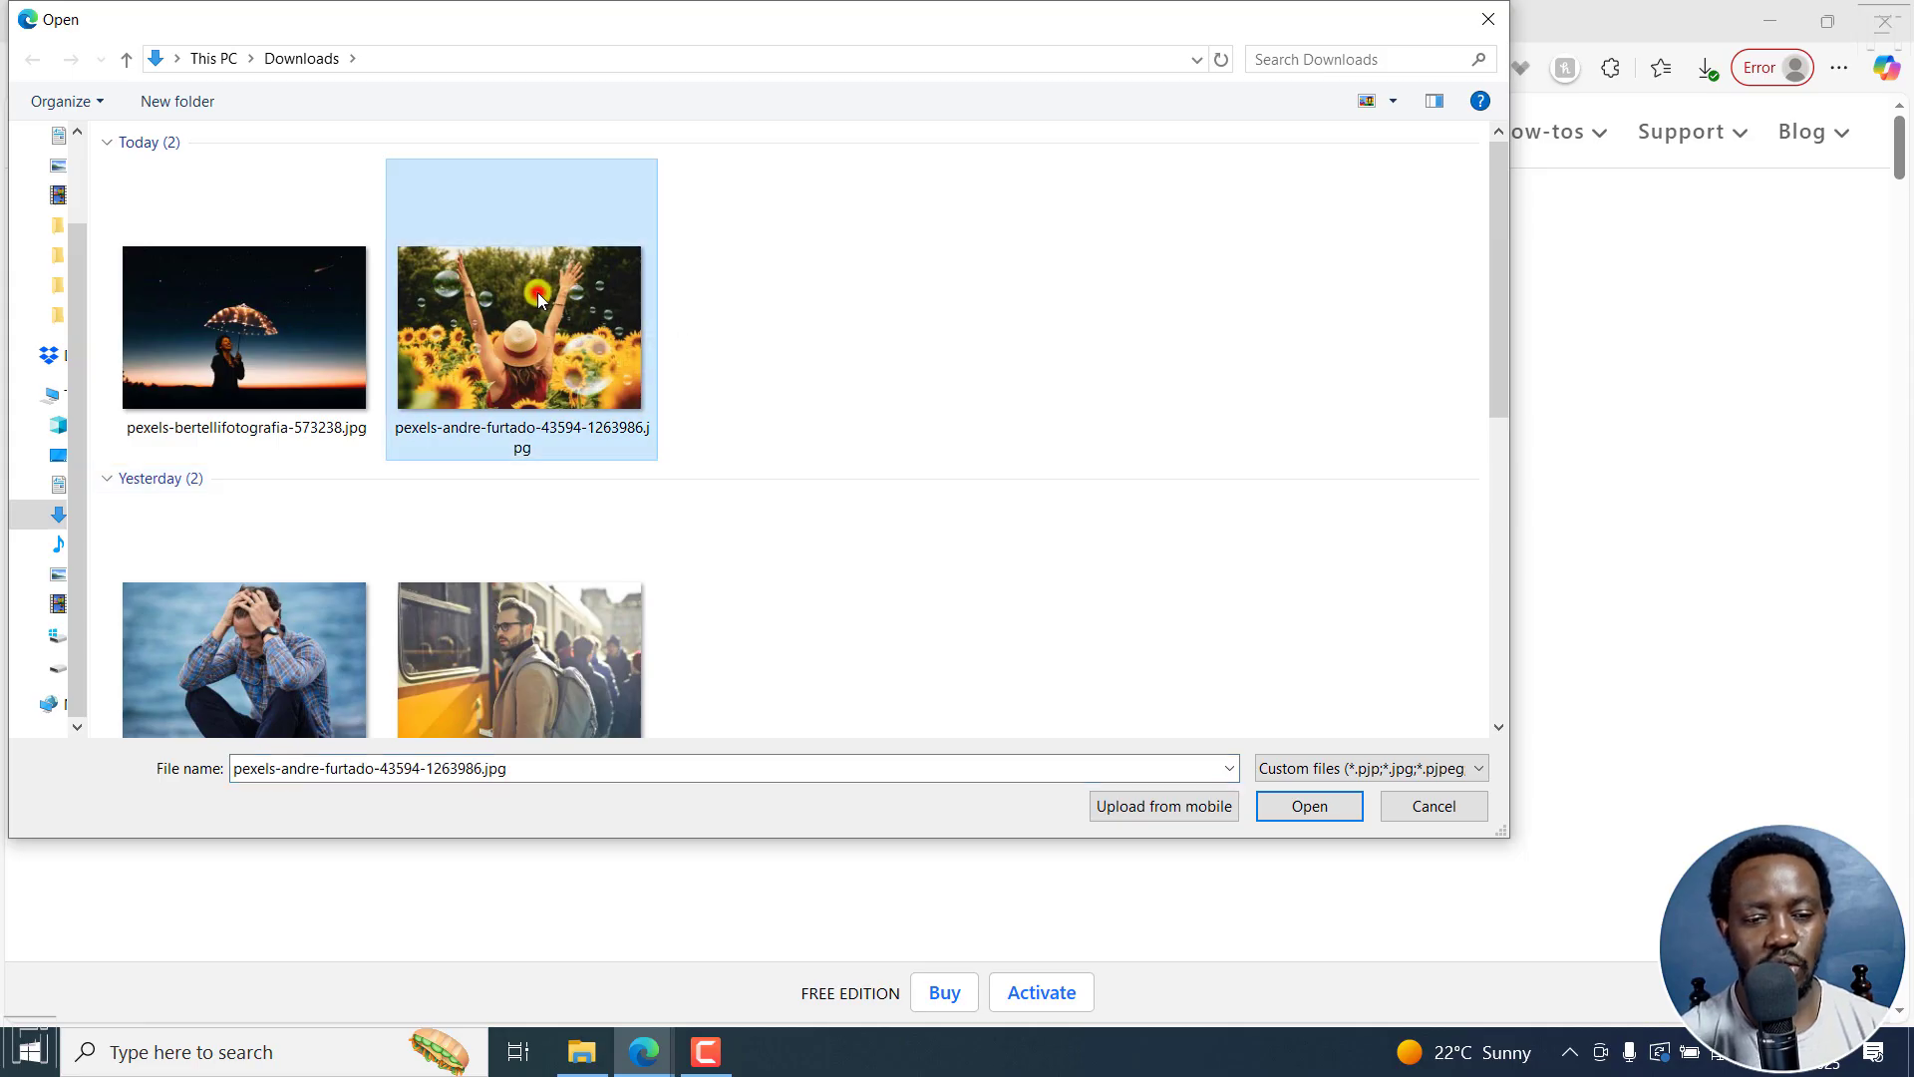
{"action": "left_click", "coordinate": [1334, 808]}
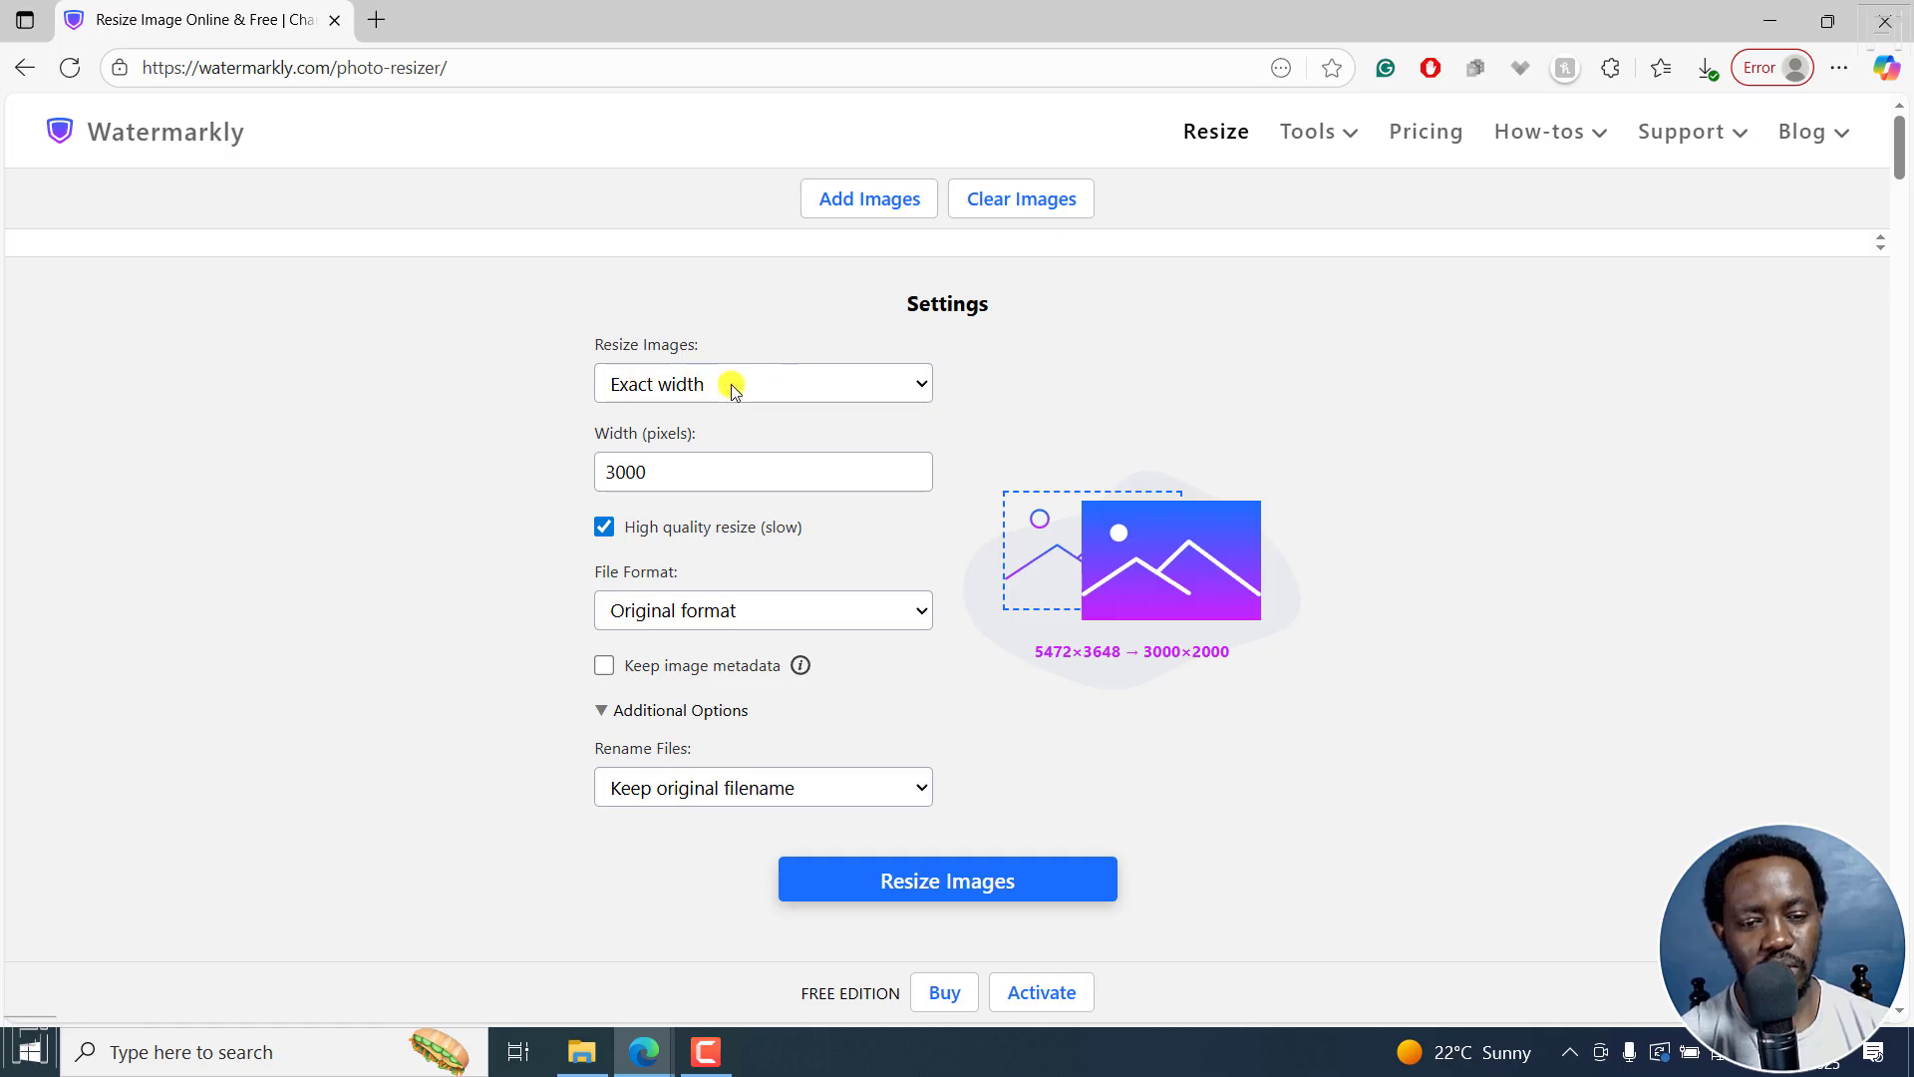
- Switch the resize mode to Exact width & height with width 4000 and height 2500
{"action": "left_click", "coordinate": [921, 385]}
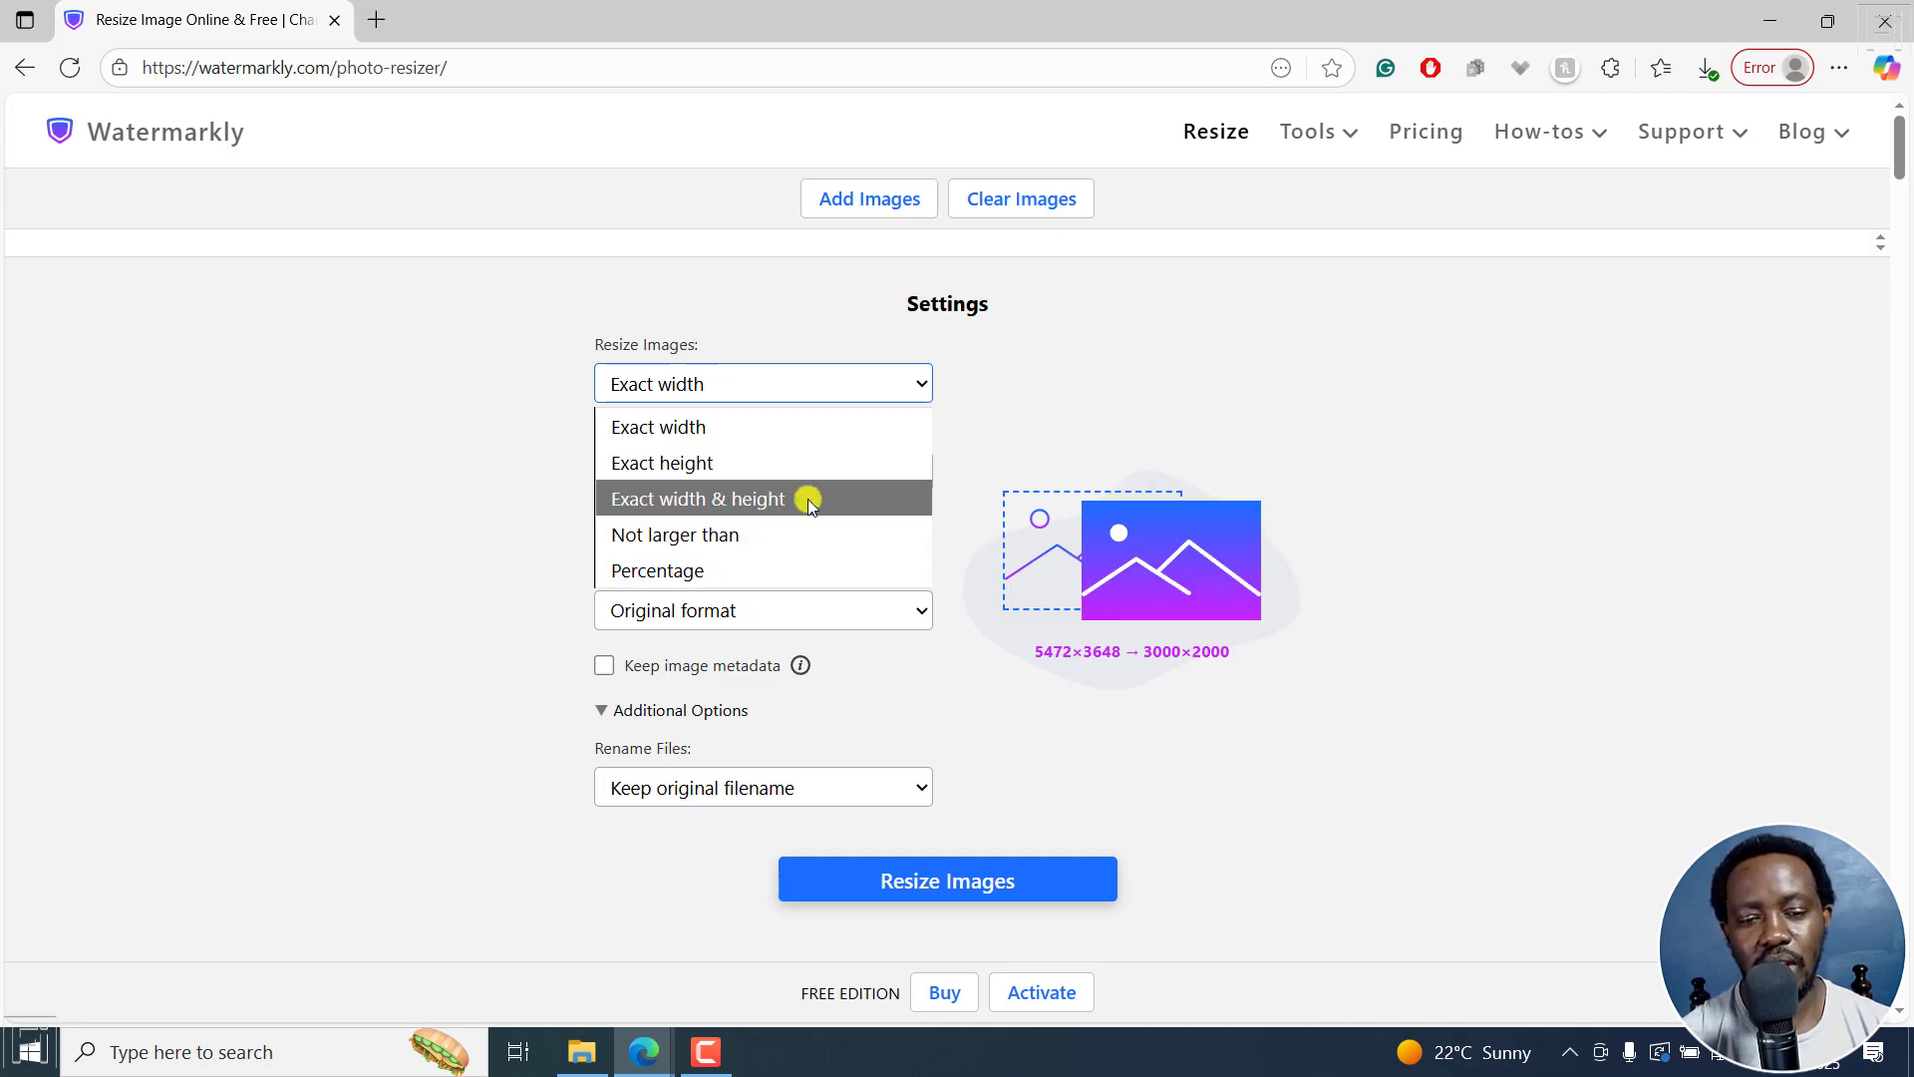
{"action": "left_click", "coordinate": [705, 501]}
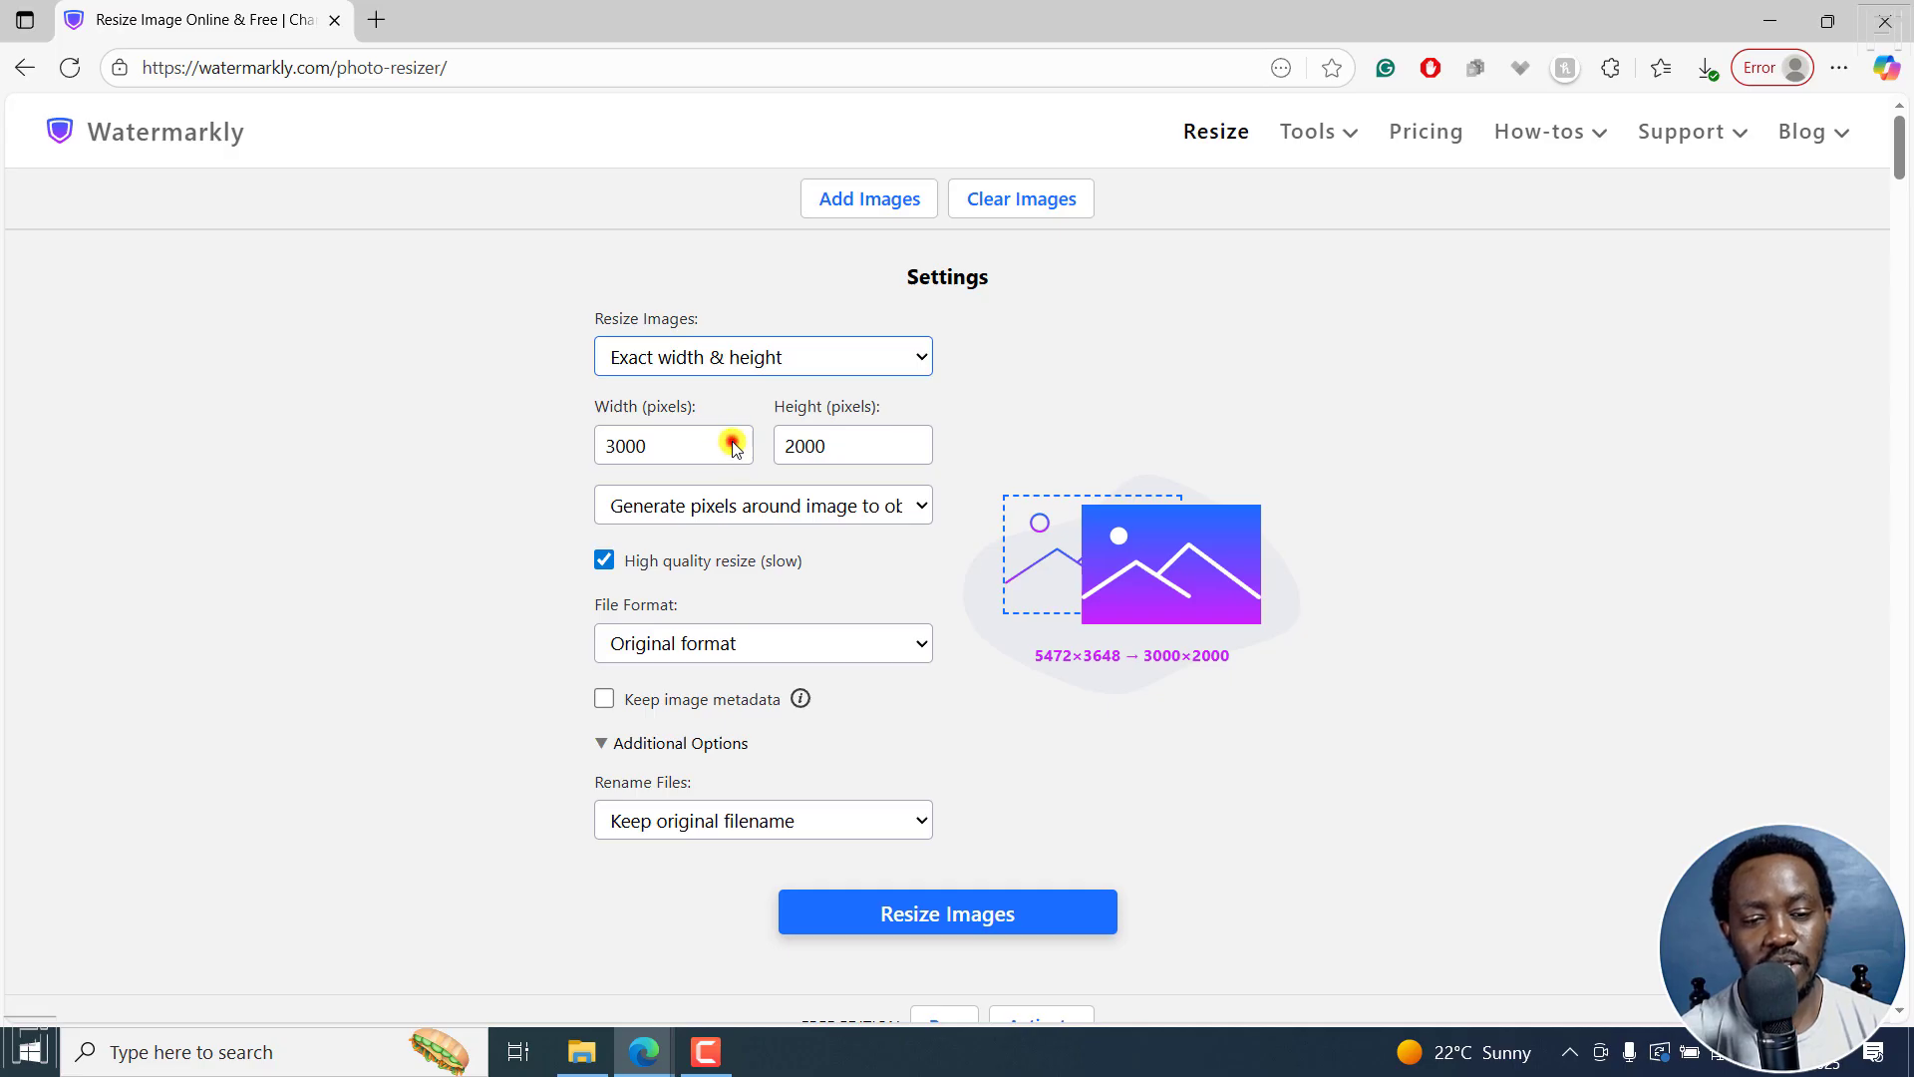
{"action": "left_click", "coordinate": [732, 445]}
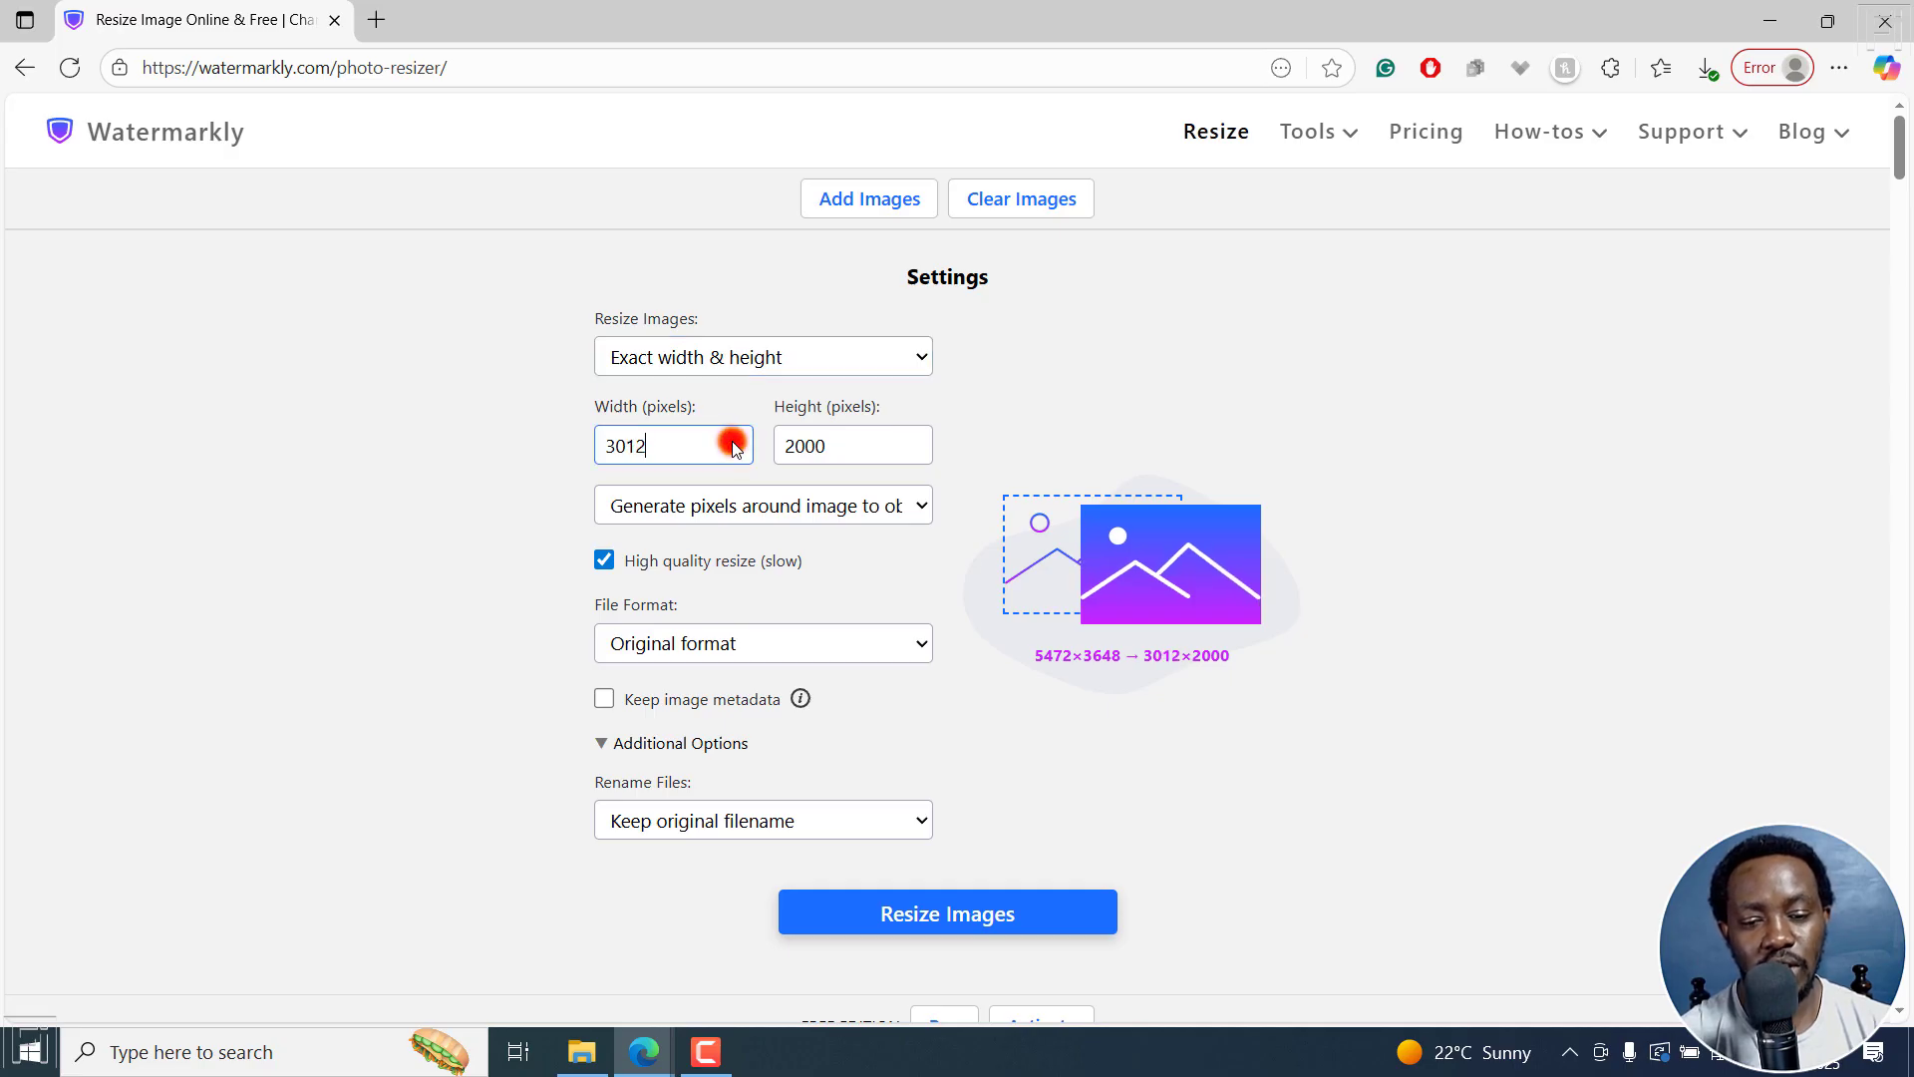
{"action": "left_click", "coordinate": [733, 446]}
{"action": "left_click", "coordinate": [733, 446]}
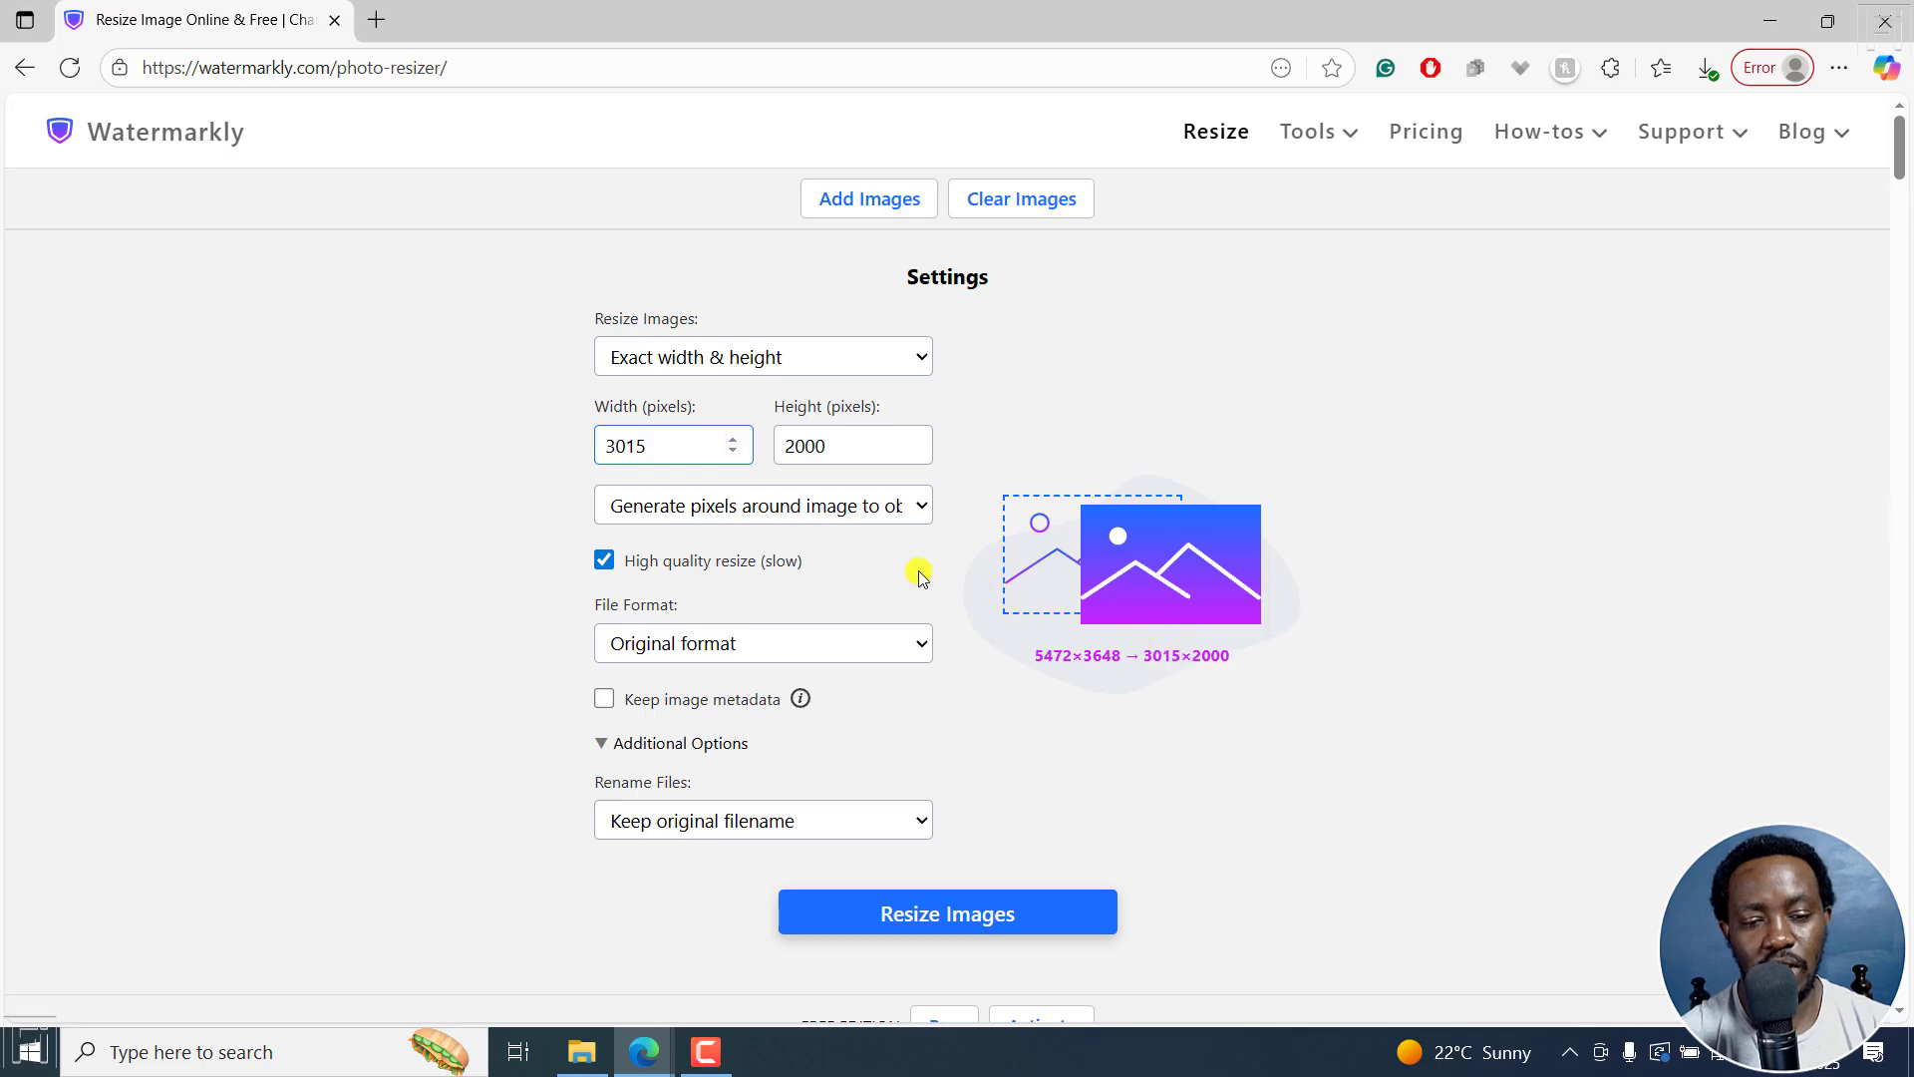
{"action": "left_click_drag", "start_coordinate": [650, 443], "coordinate": [586, 454]}
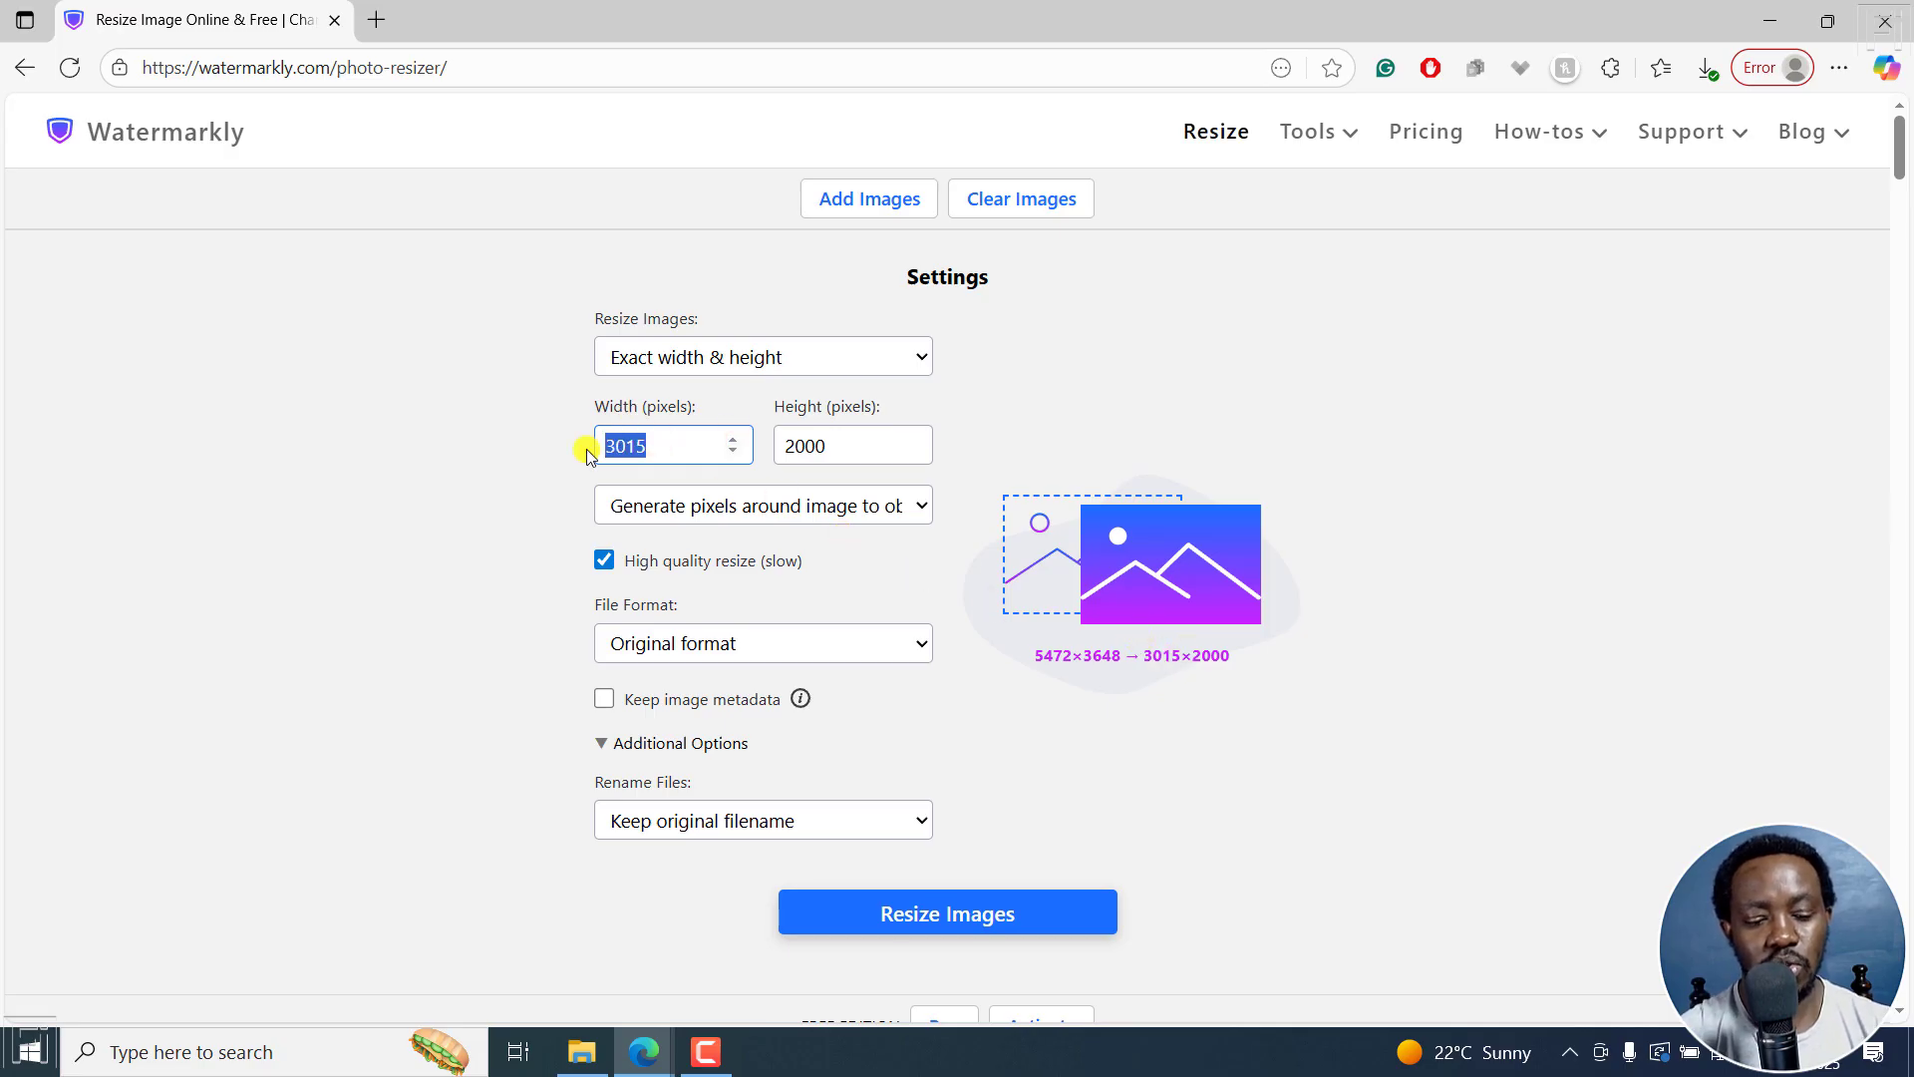
{"action": "type", "text": "4000"}
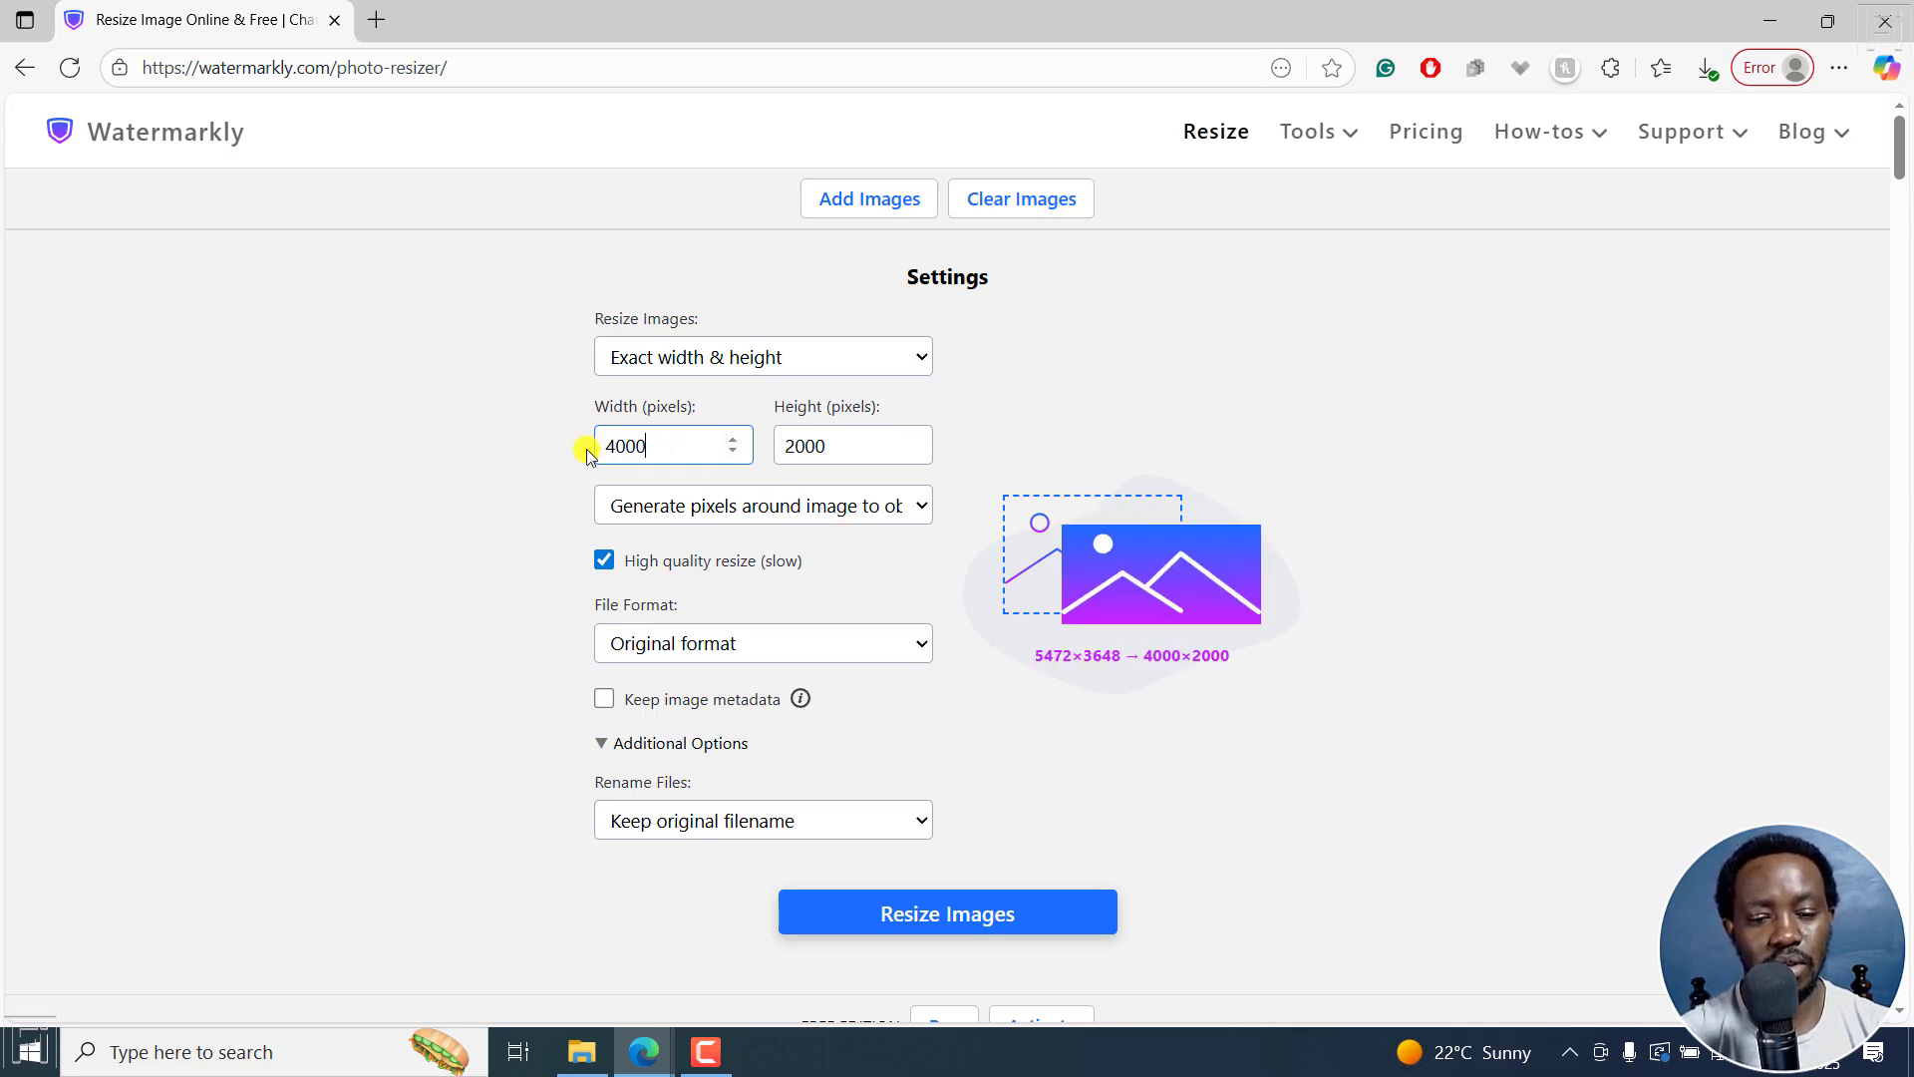
{"action": "left_click_drag", "start_coordinate": [842, 447], "coordinate": [769, 458]}
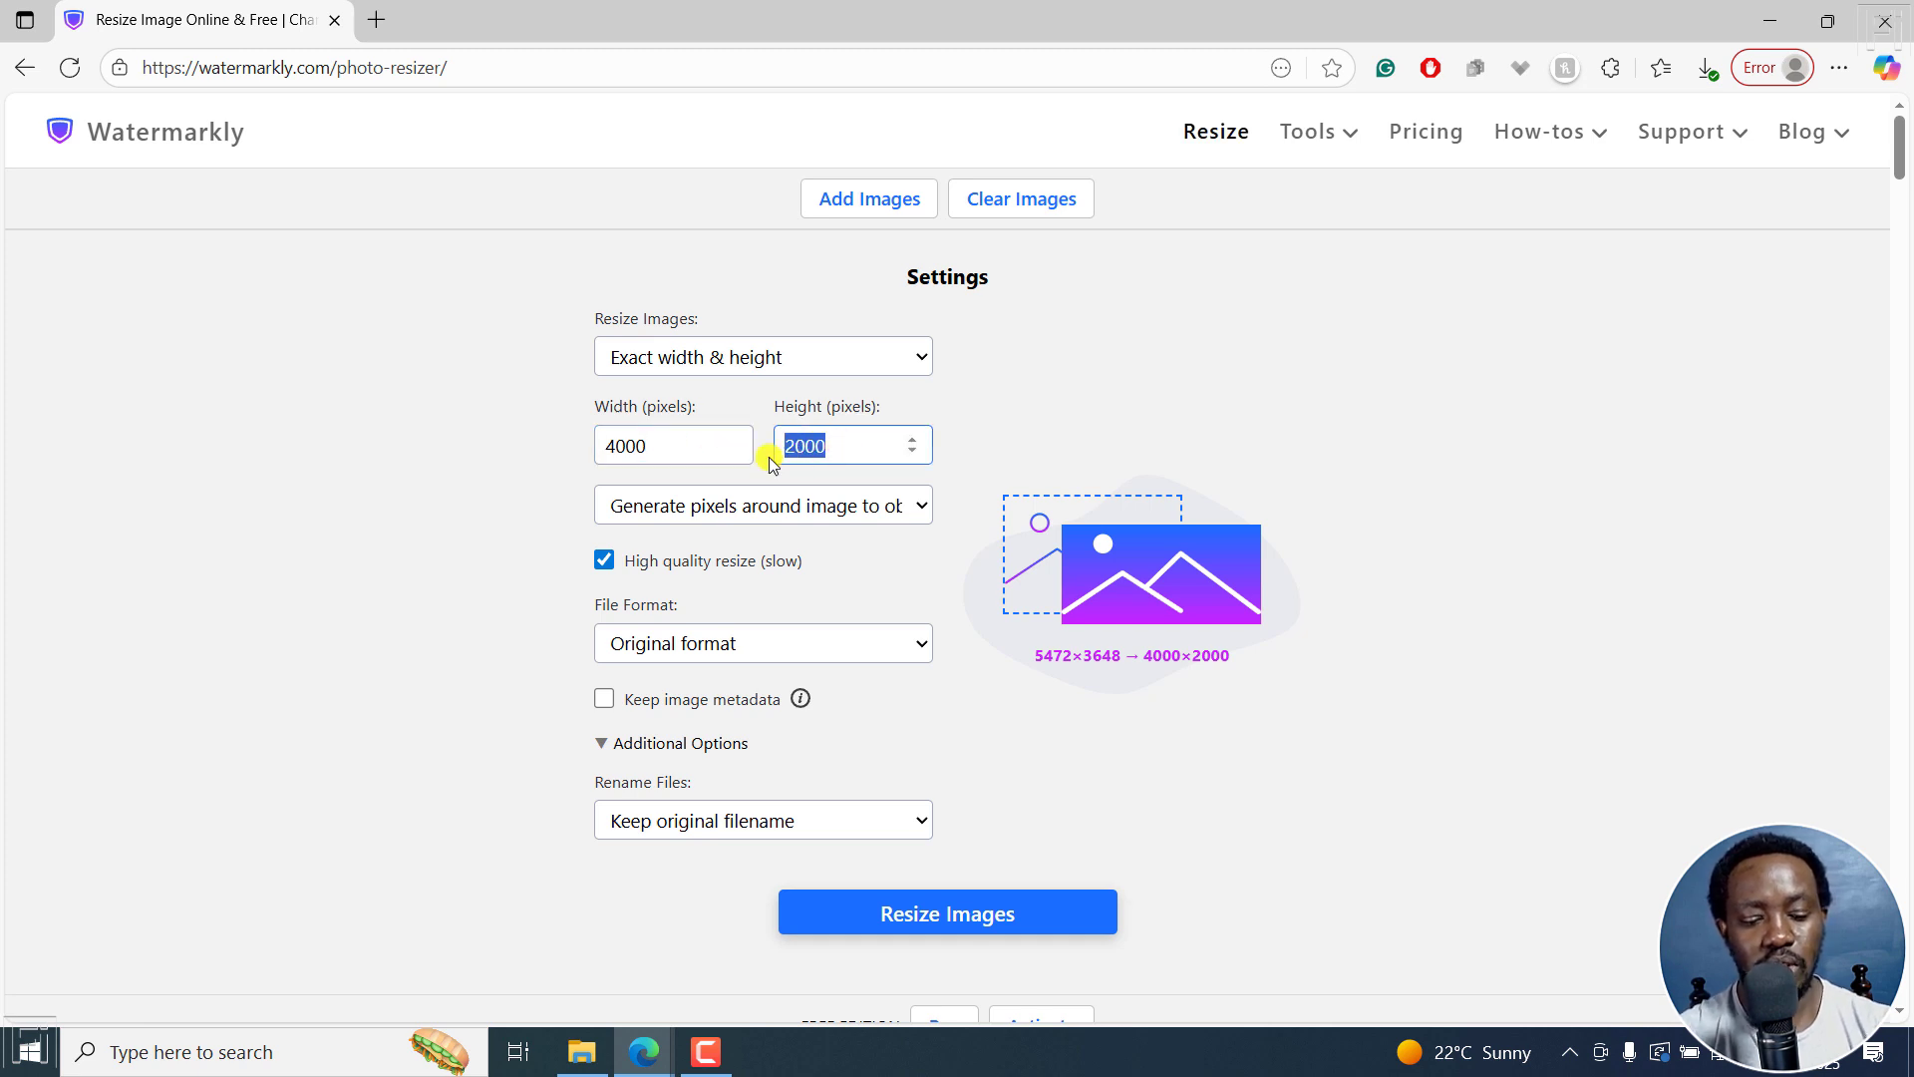
{"action": "type", "text": "2500"}
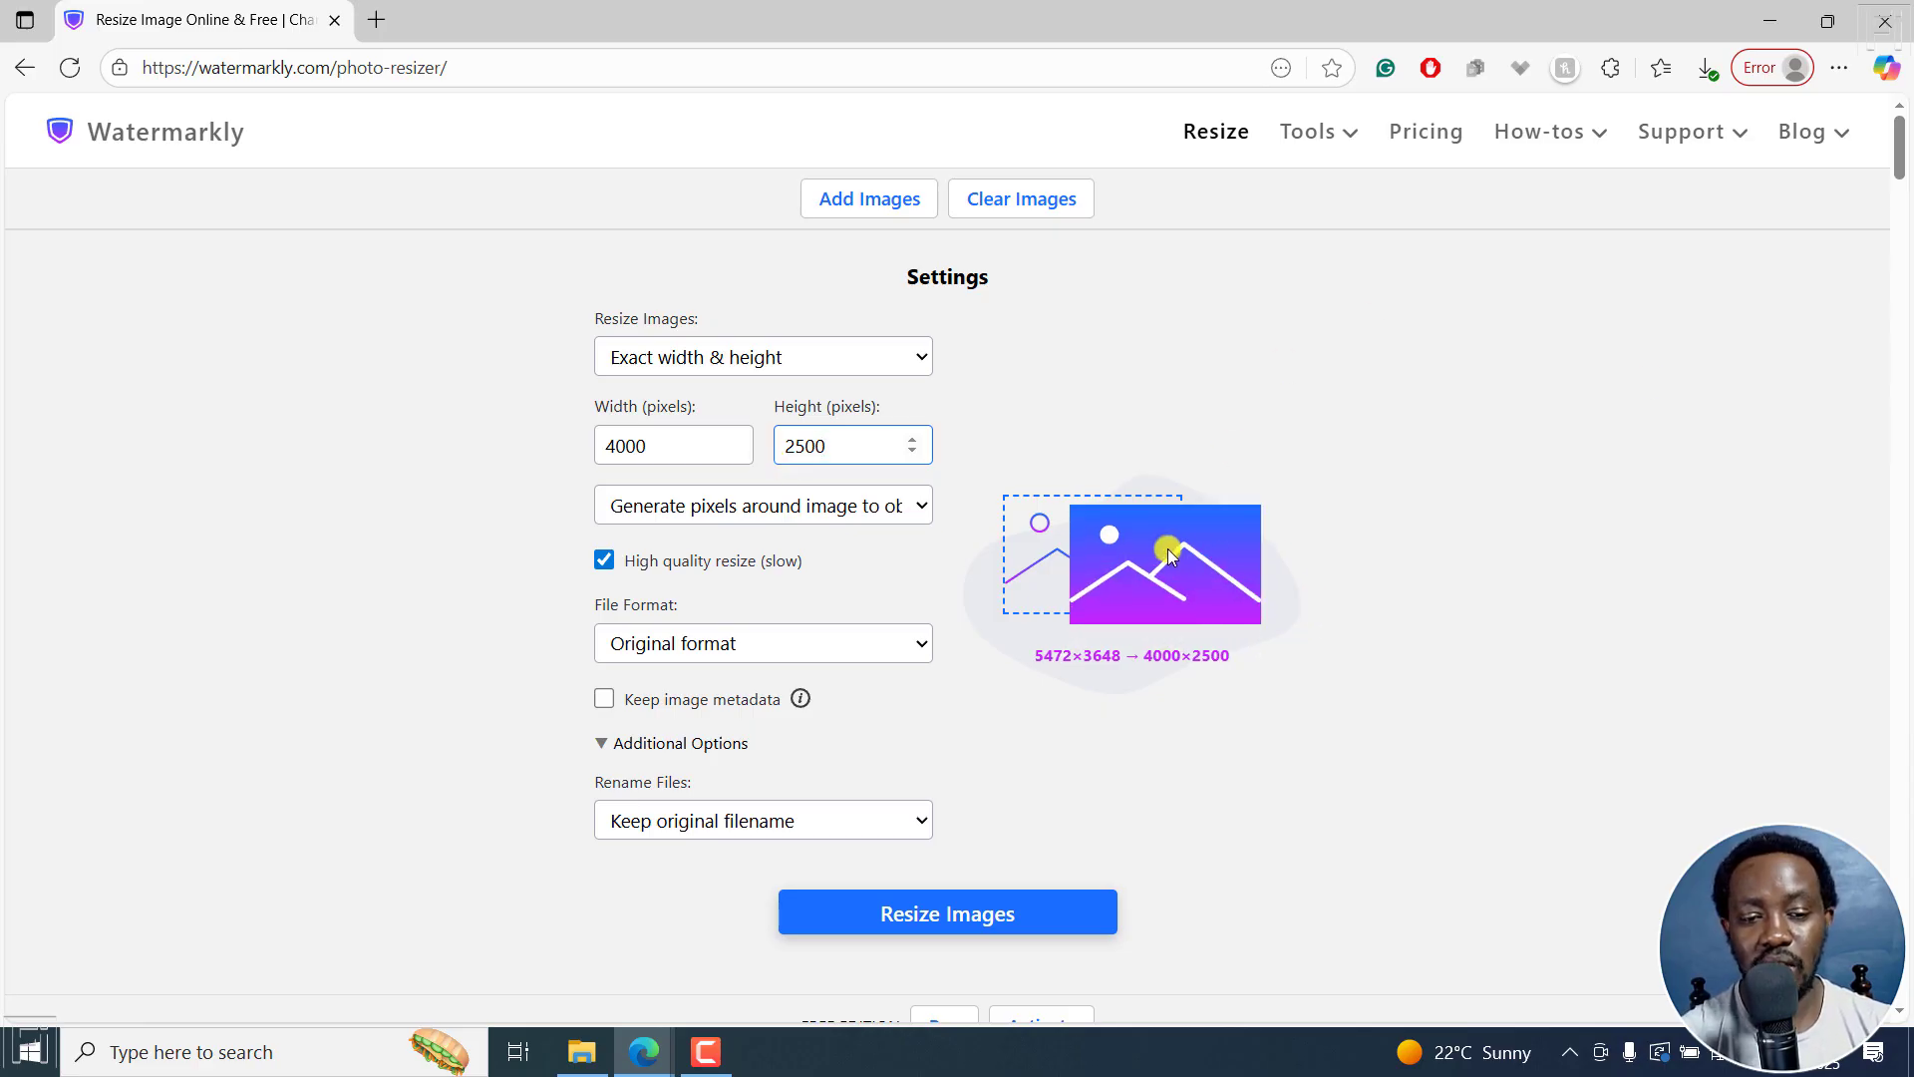
- Keep generating pixels around the image for aspect ratio, with high quality resize left on
{"action": "left_click", "coordinate": [920, 508]}
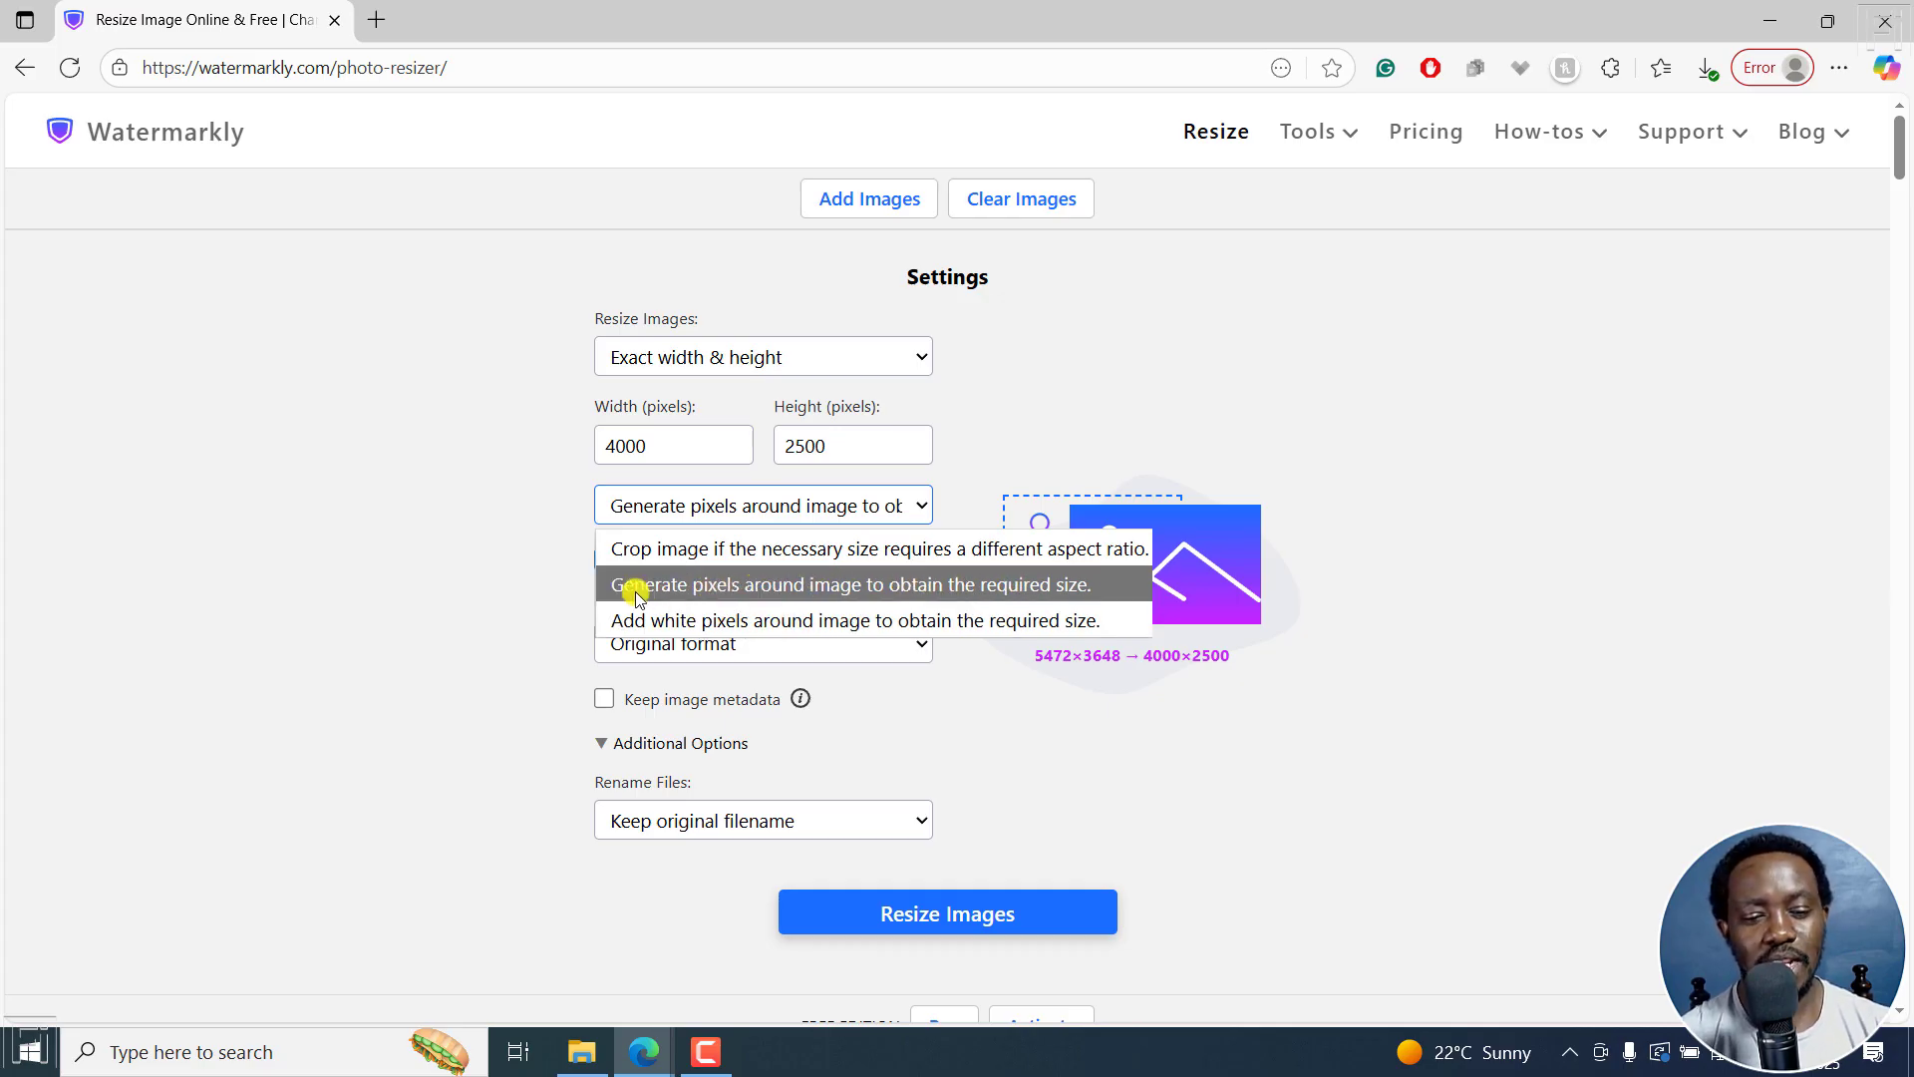
{"action": "left_click", "coordinate": [821, 588]}
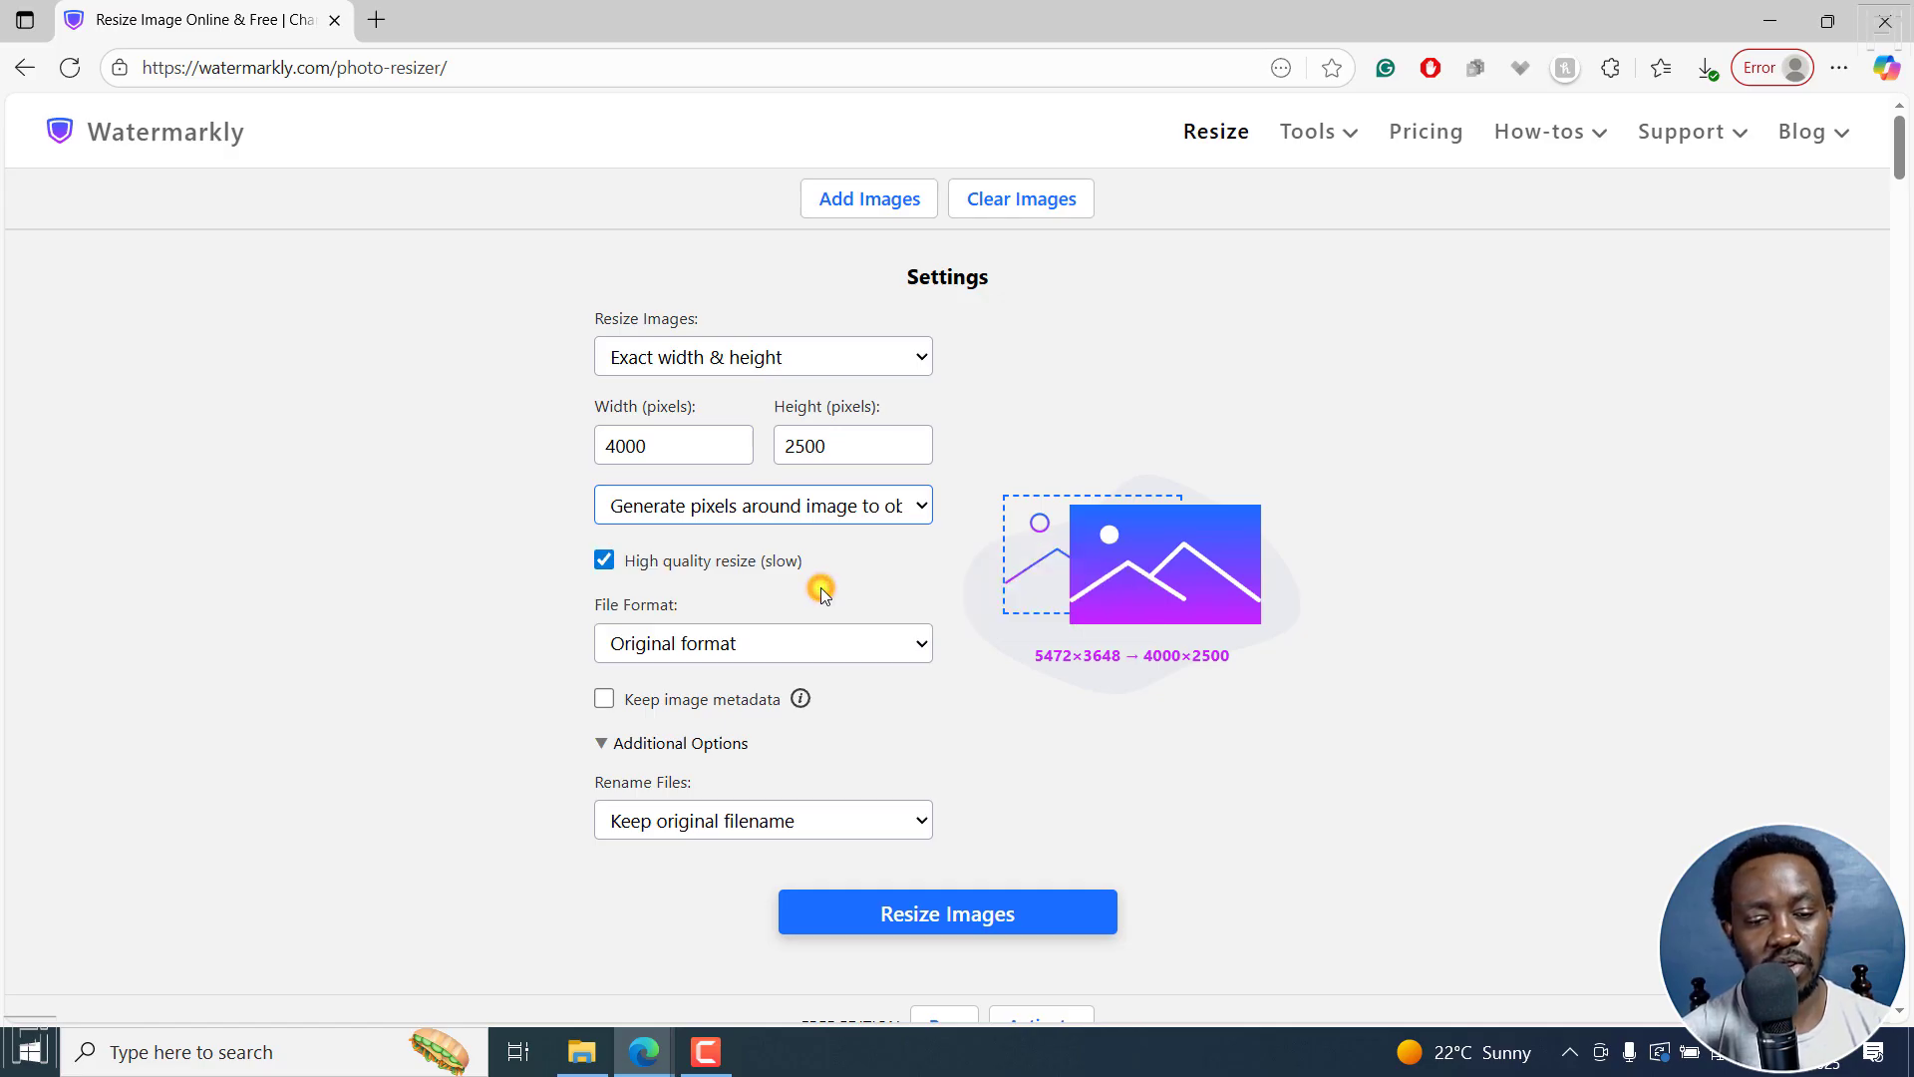
{"action": "left_click", "coordinate": [604, 561]}
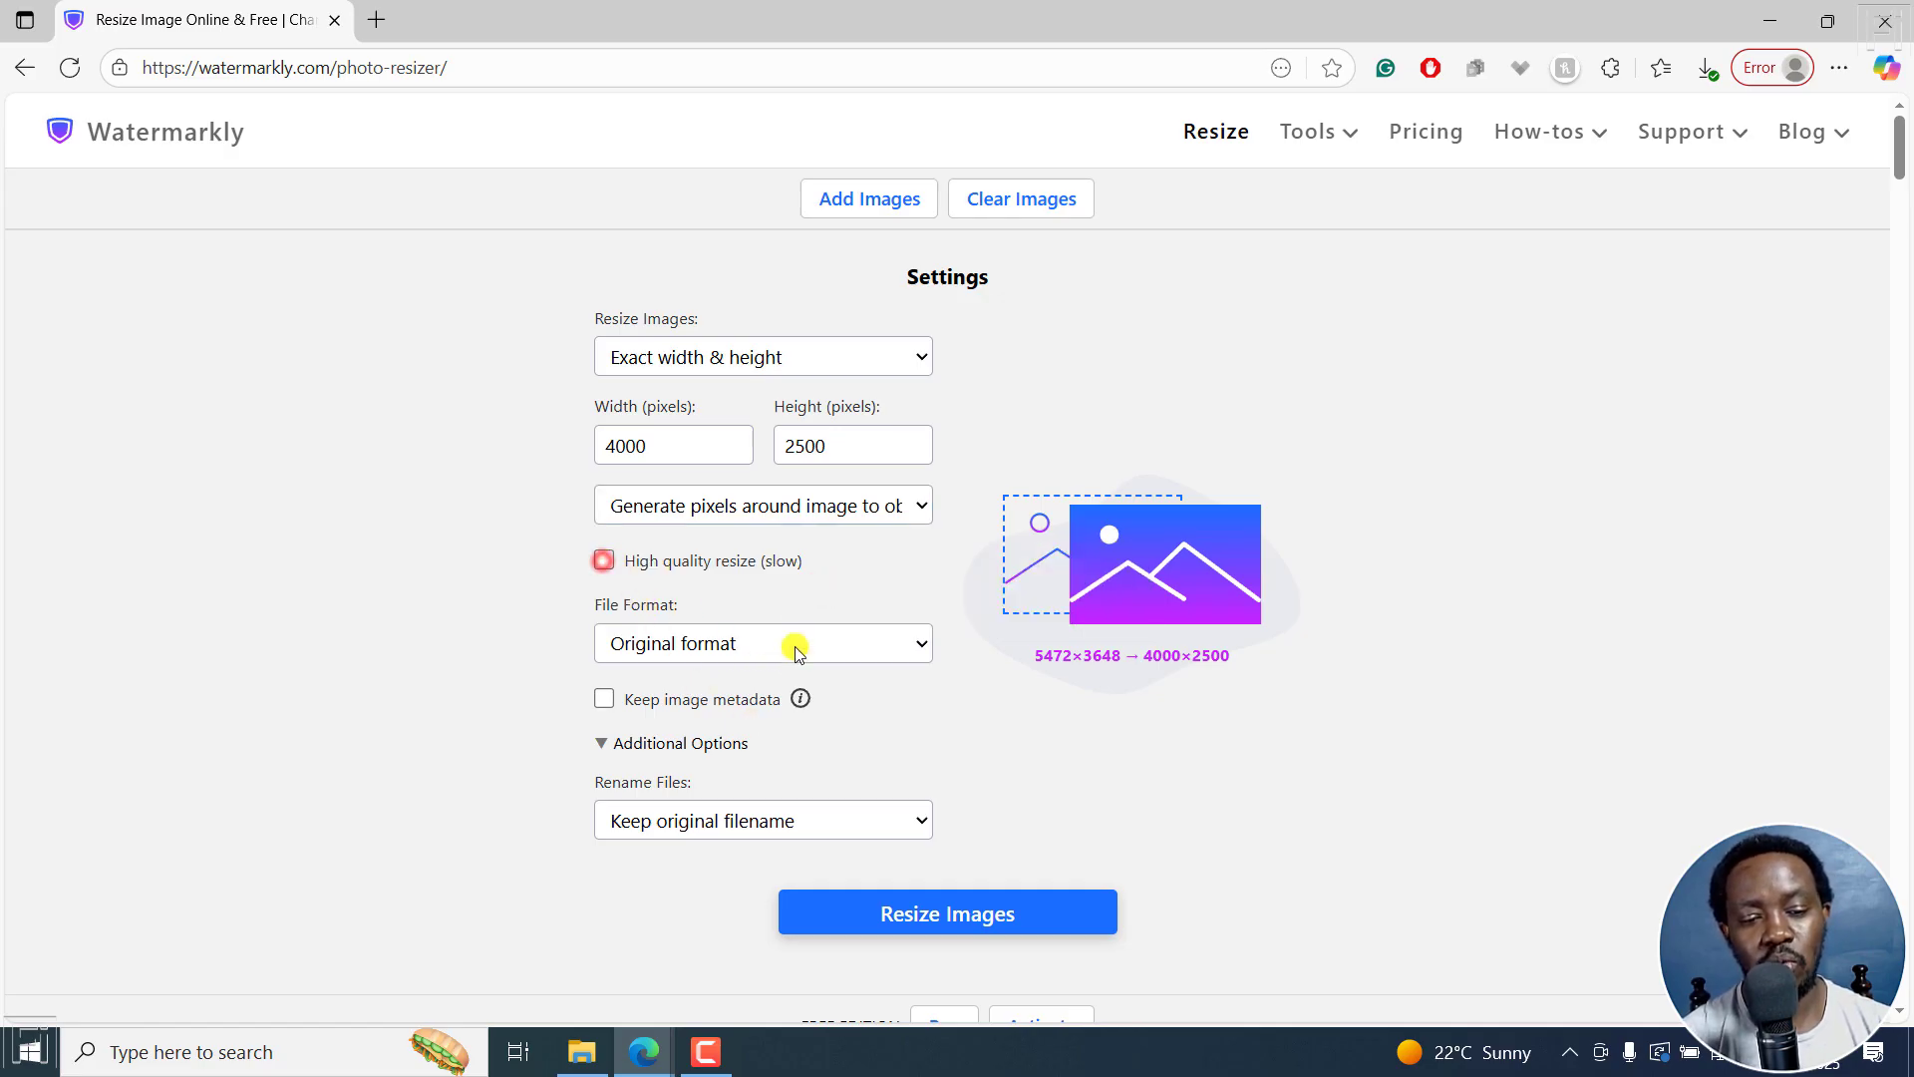
{"action": "left_click", "coordinate": [605, 561]}
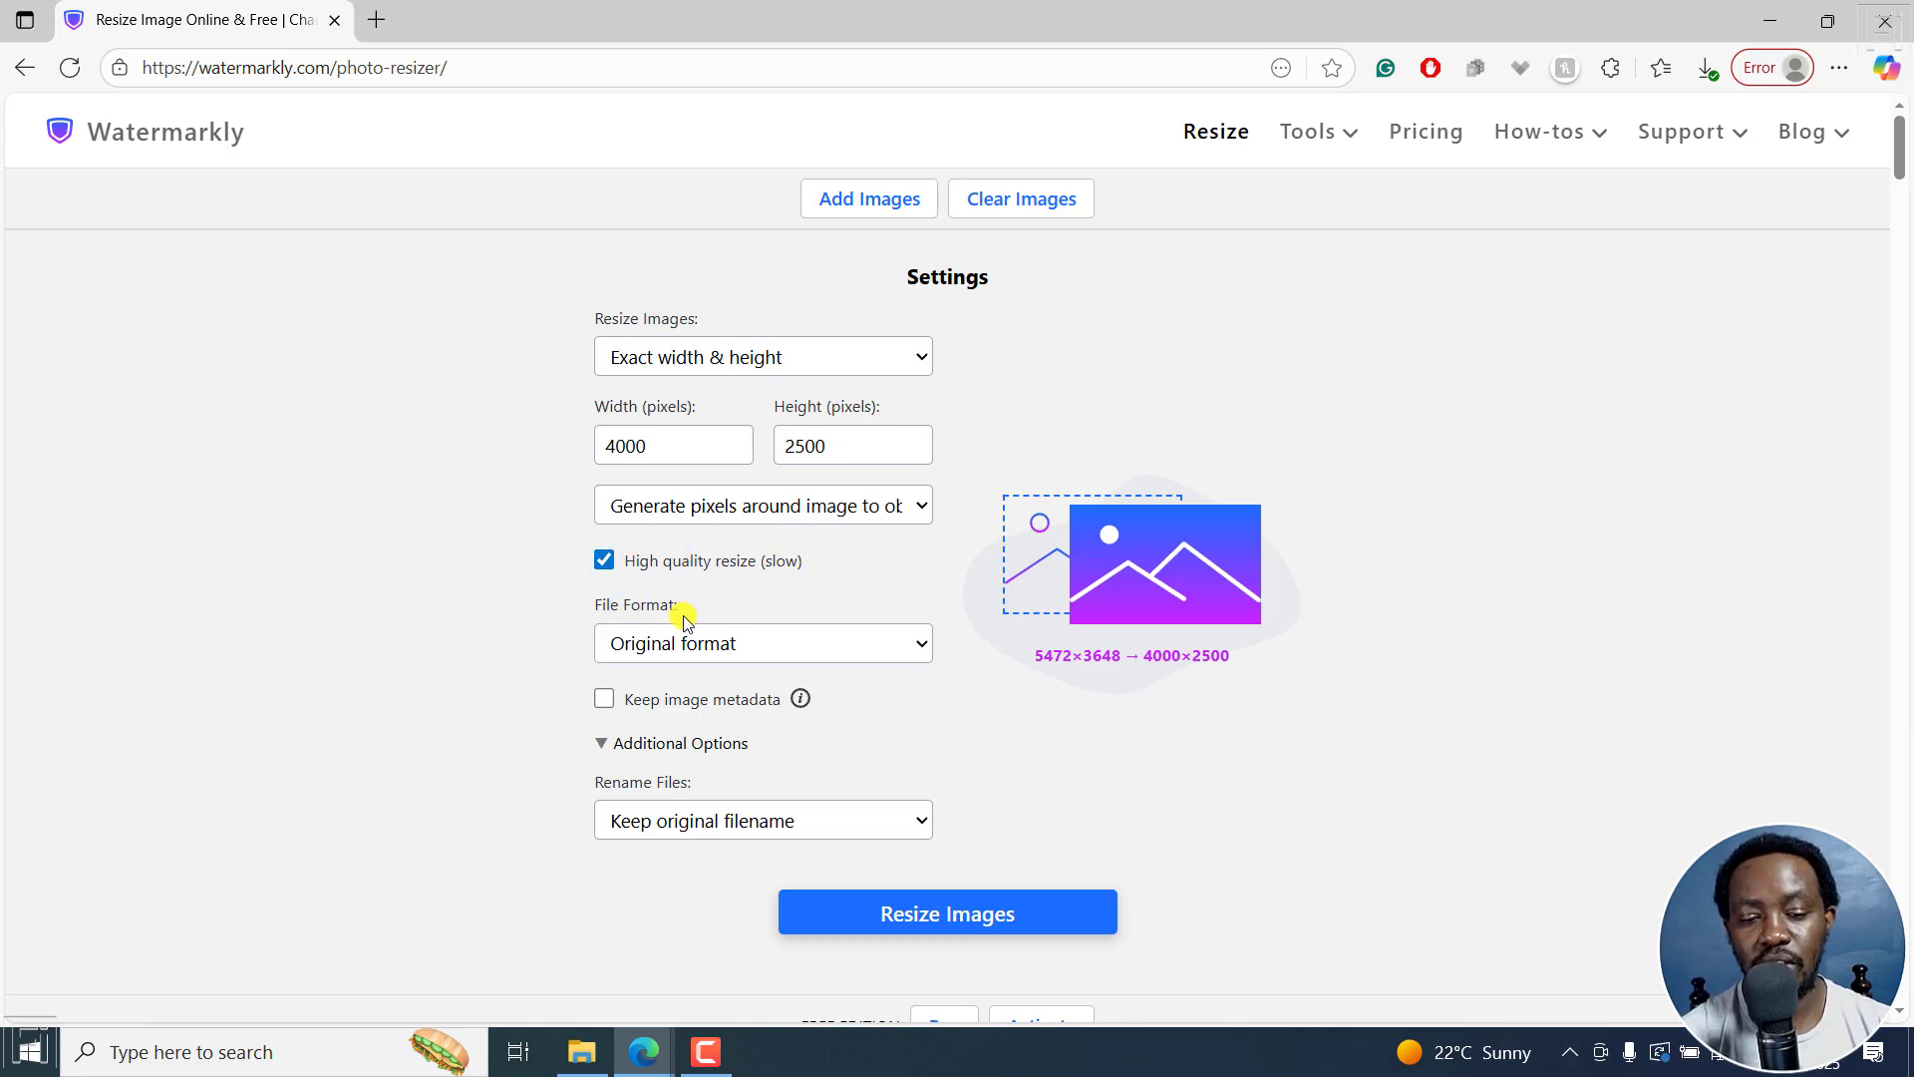
{"action": "left_click", "coordinate": [920, 646]}
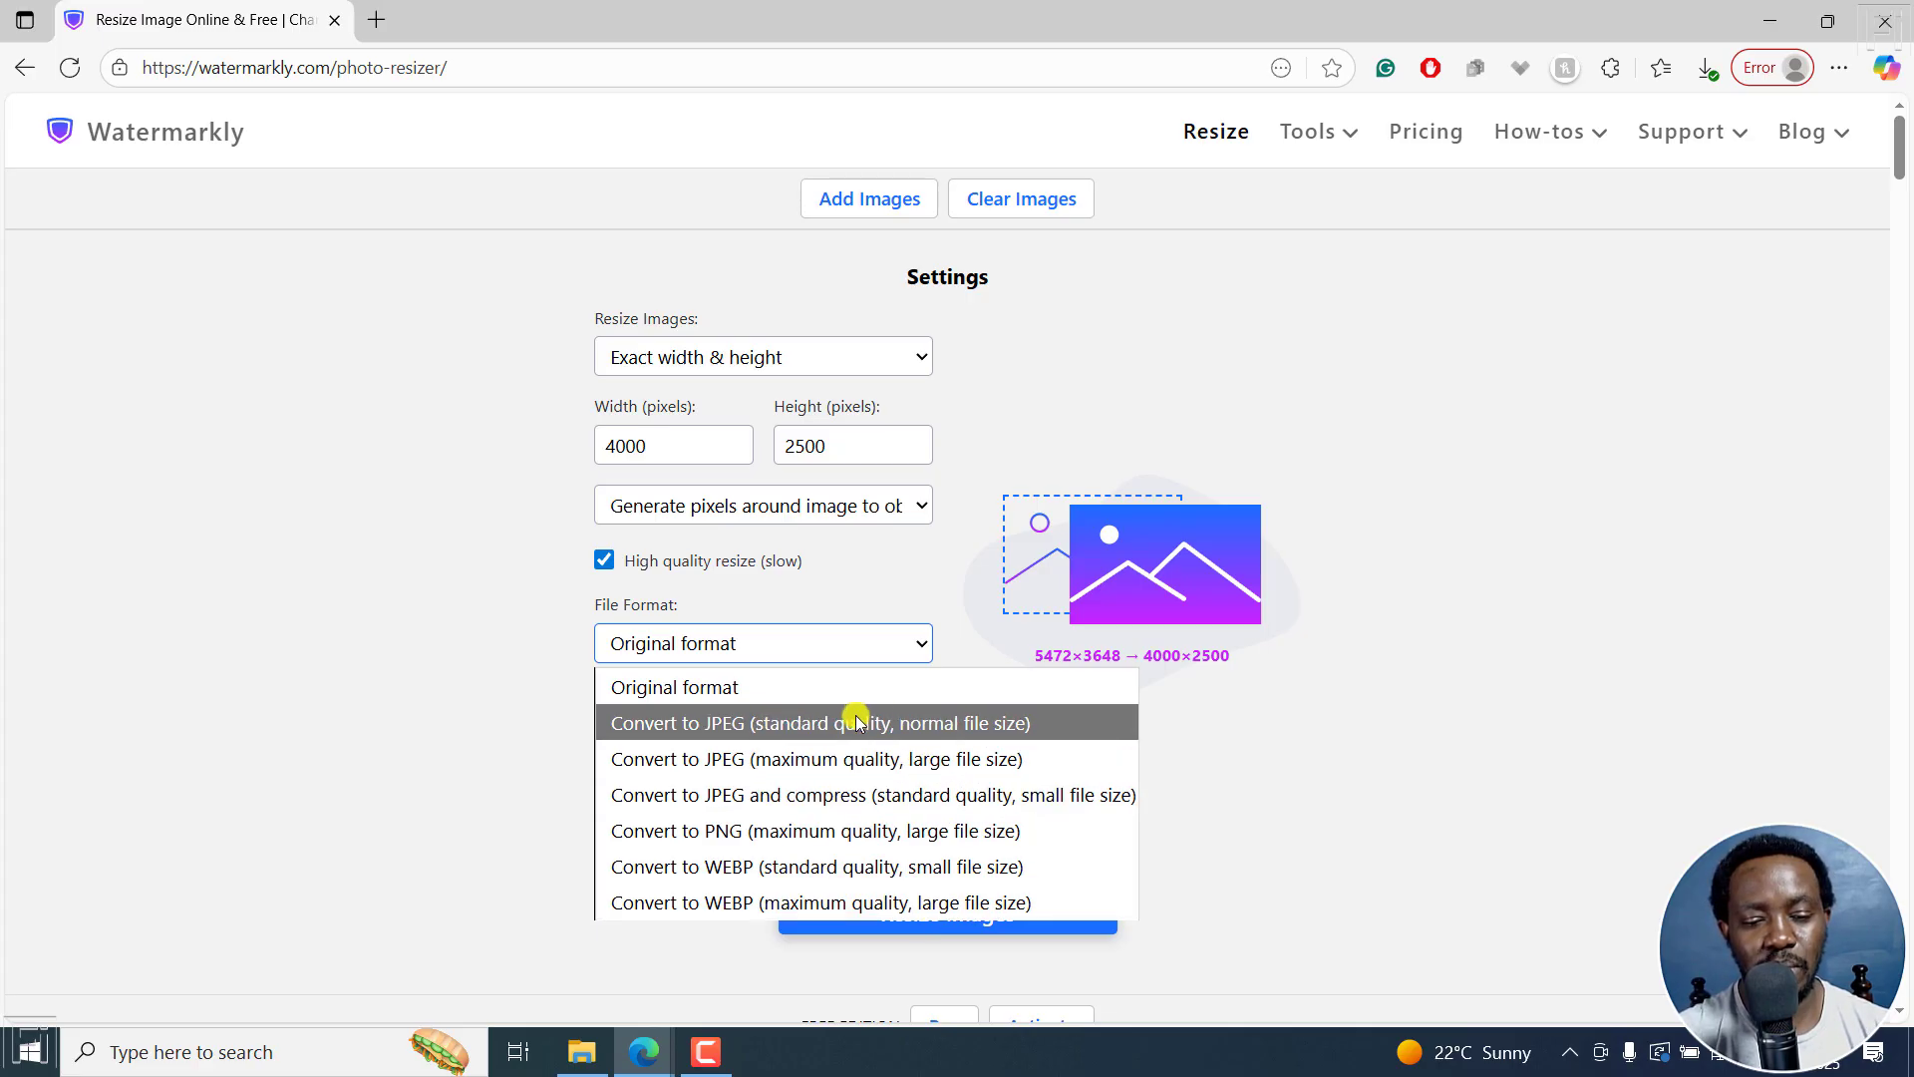
- Choose standard-quality JPEG output and set renaming to add a suffix to processed files
{"action": "left_click", "coordinate": [782, 728]}
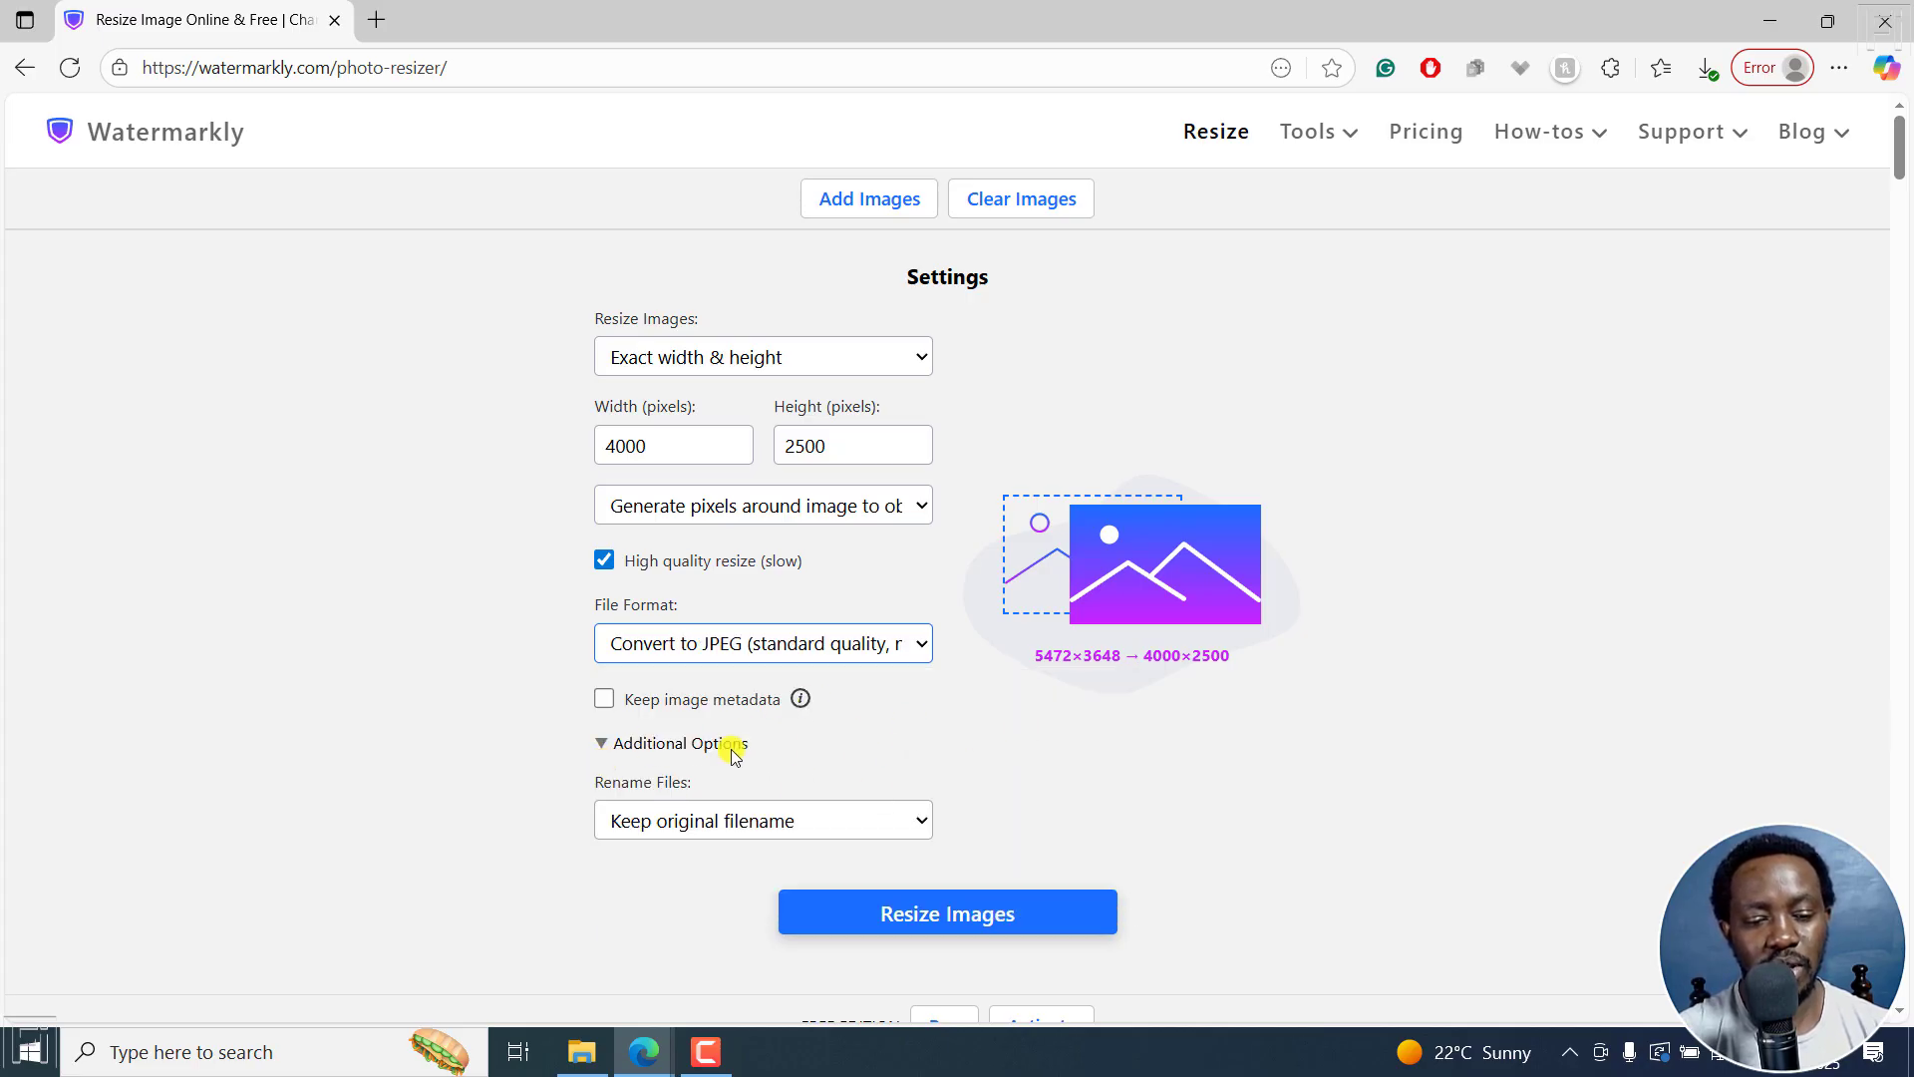
{"action": "left_click", "coordinate": [599, 742]}
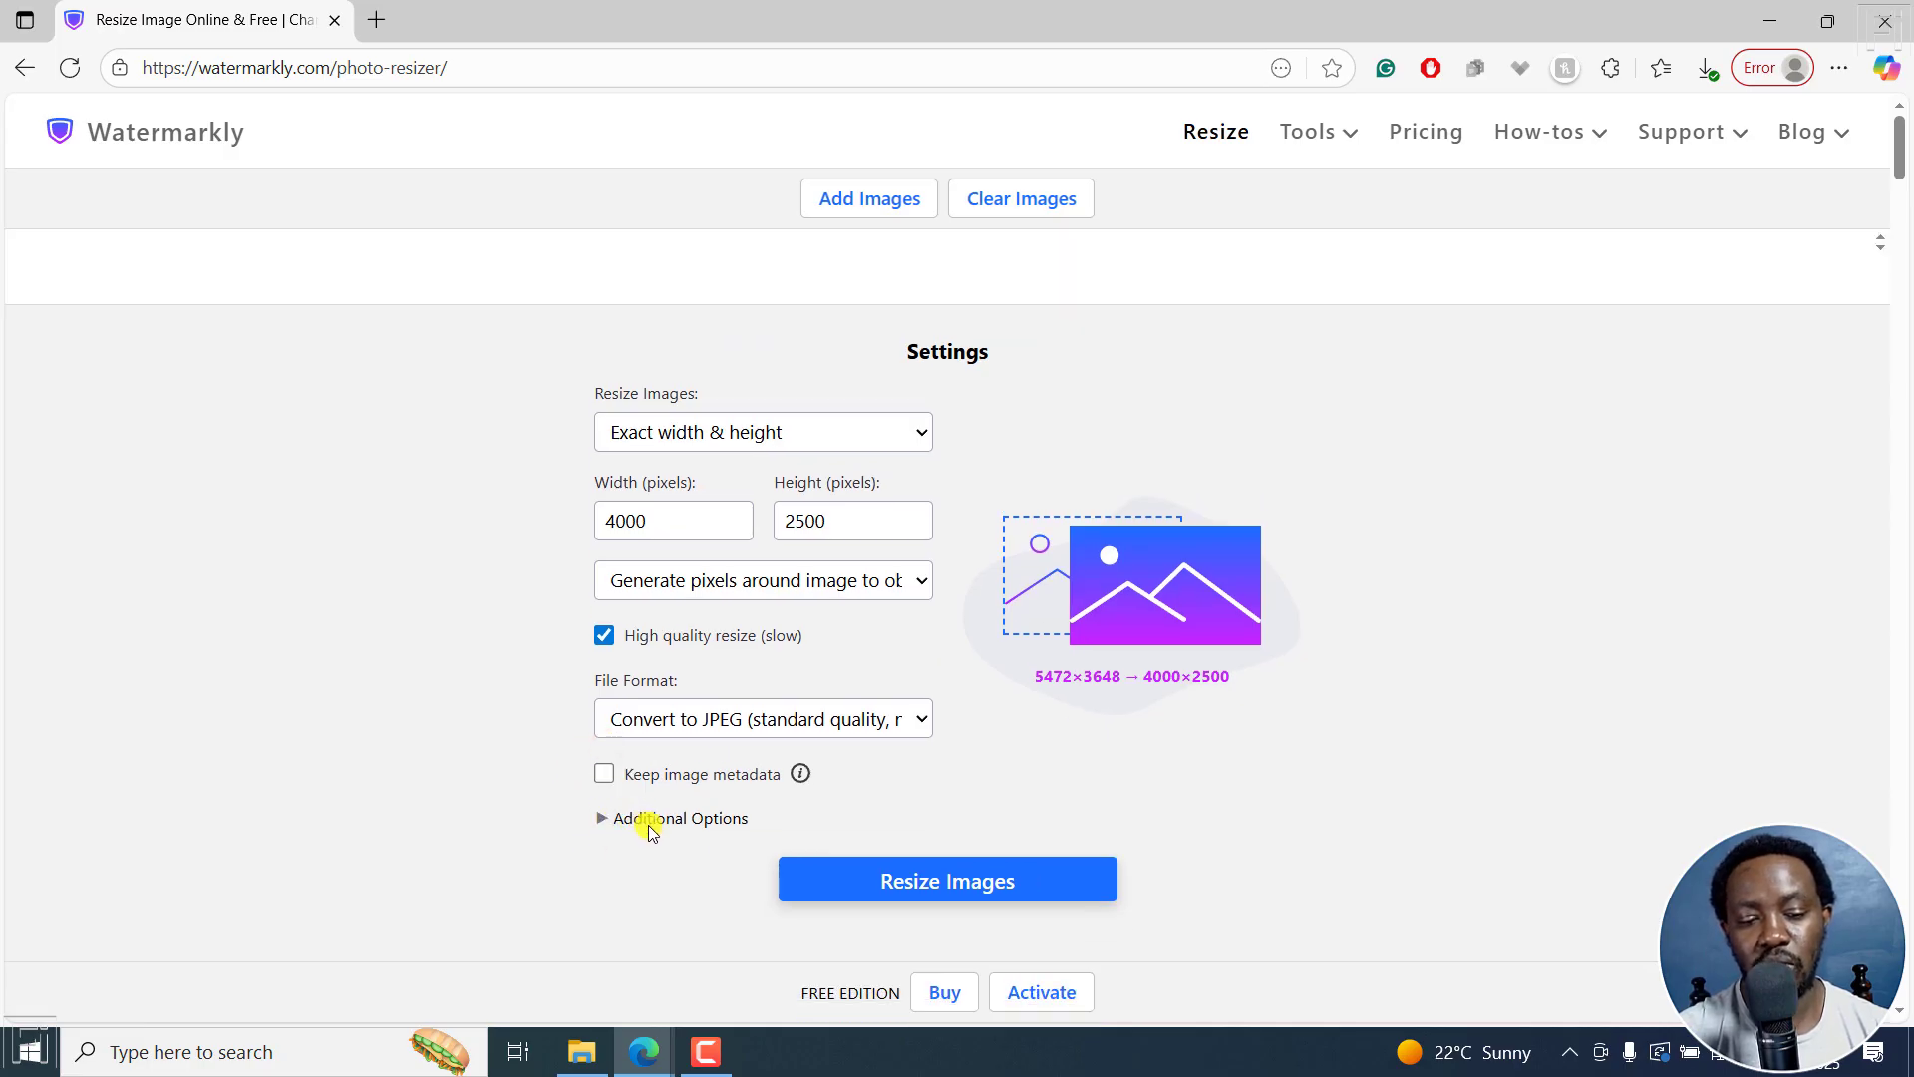
{"action": "left_click", "coordinate": [599, 820]}
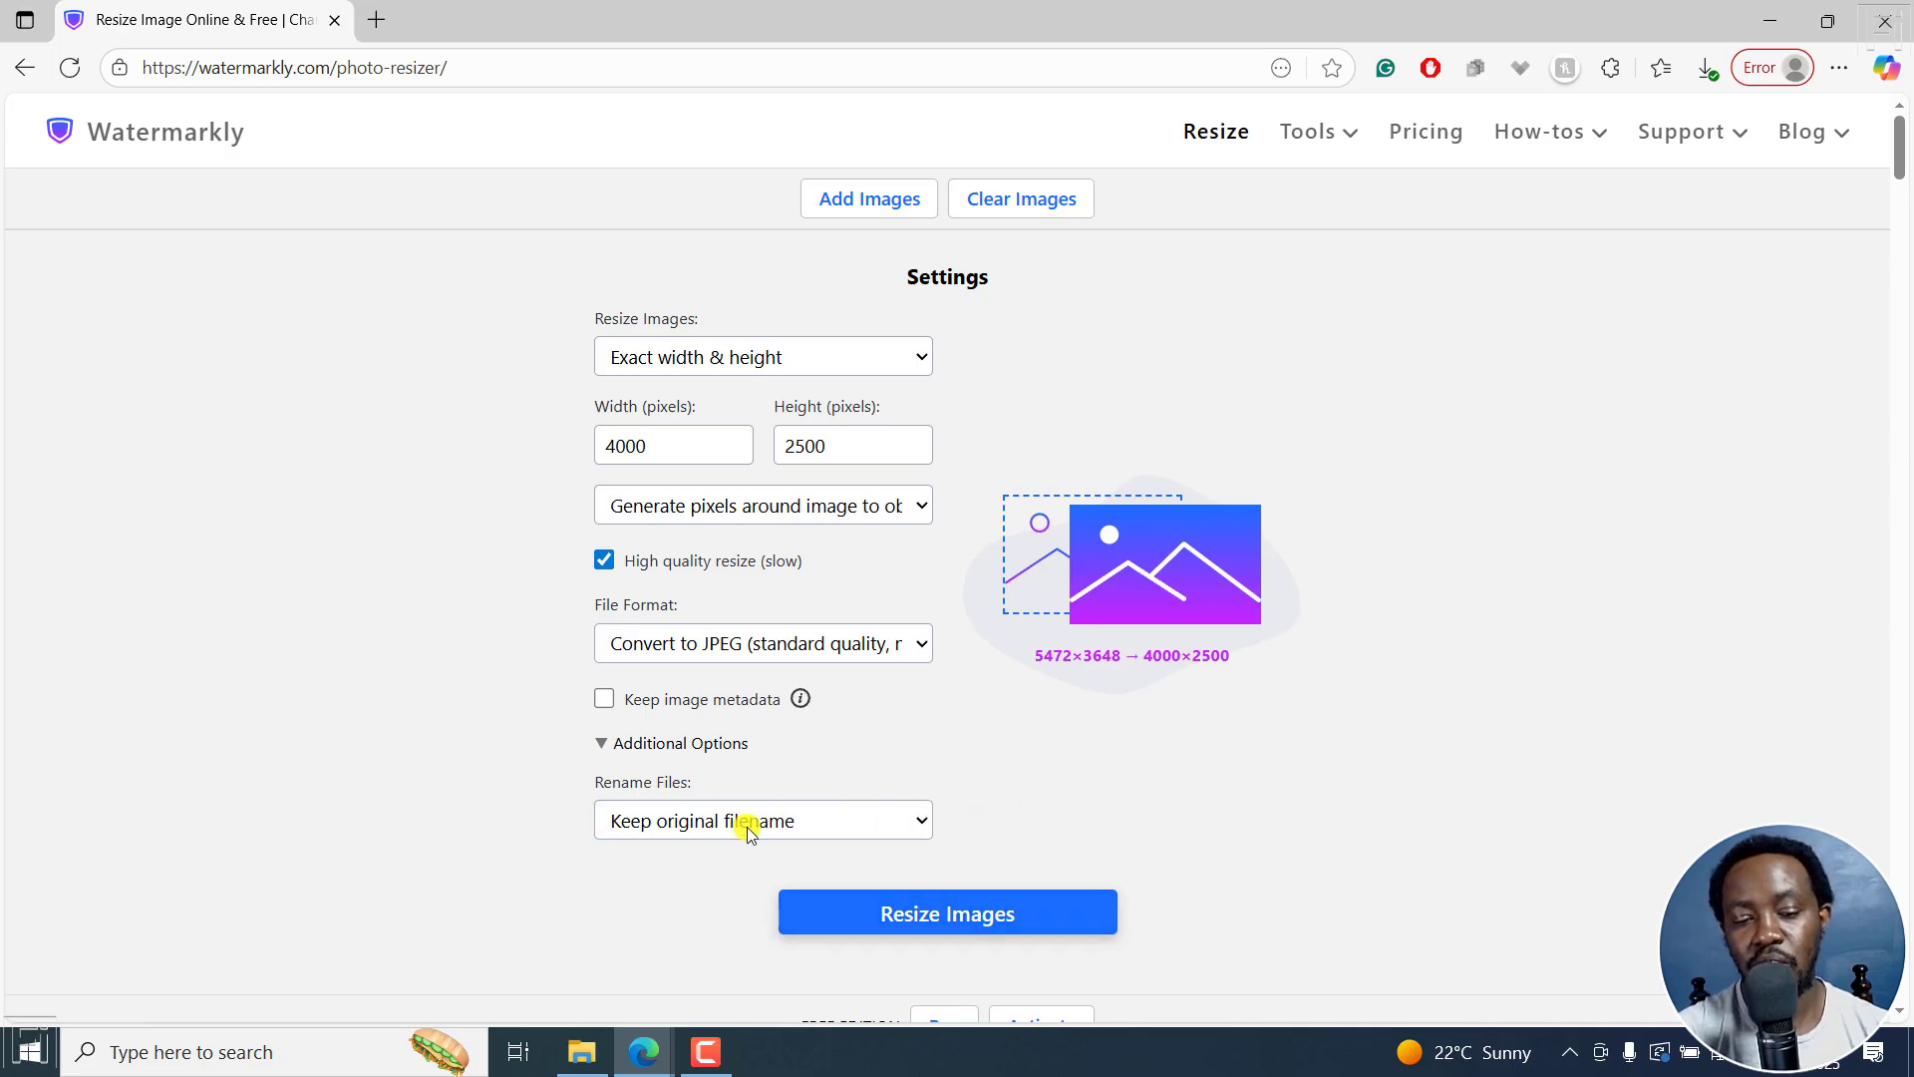
{"action": "left_click", "coordinate": [922, 821]}
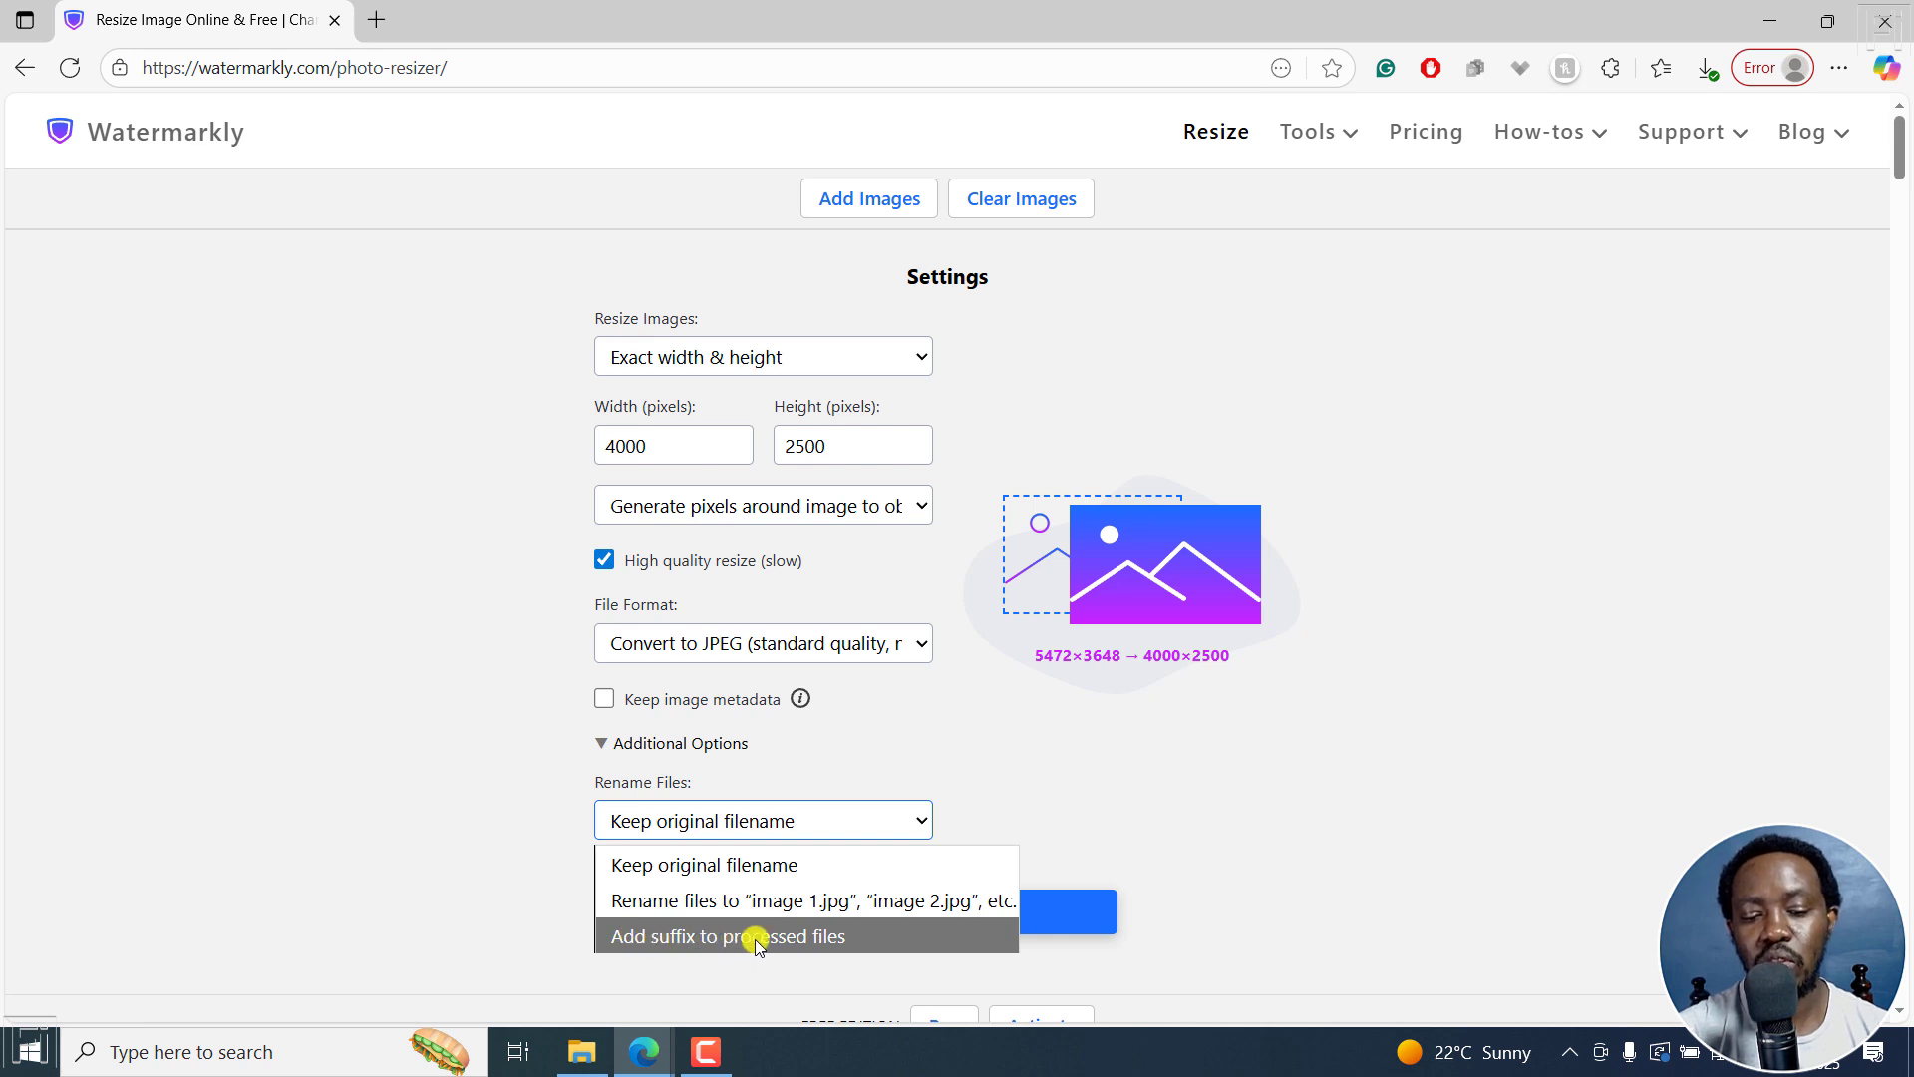
{"action": "left_click", "coordinate": [795, 936]}
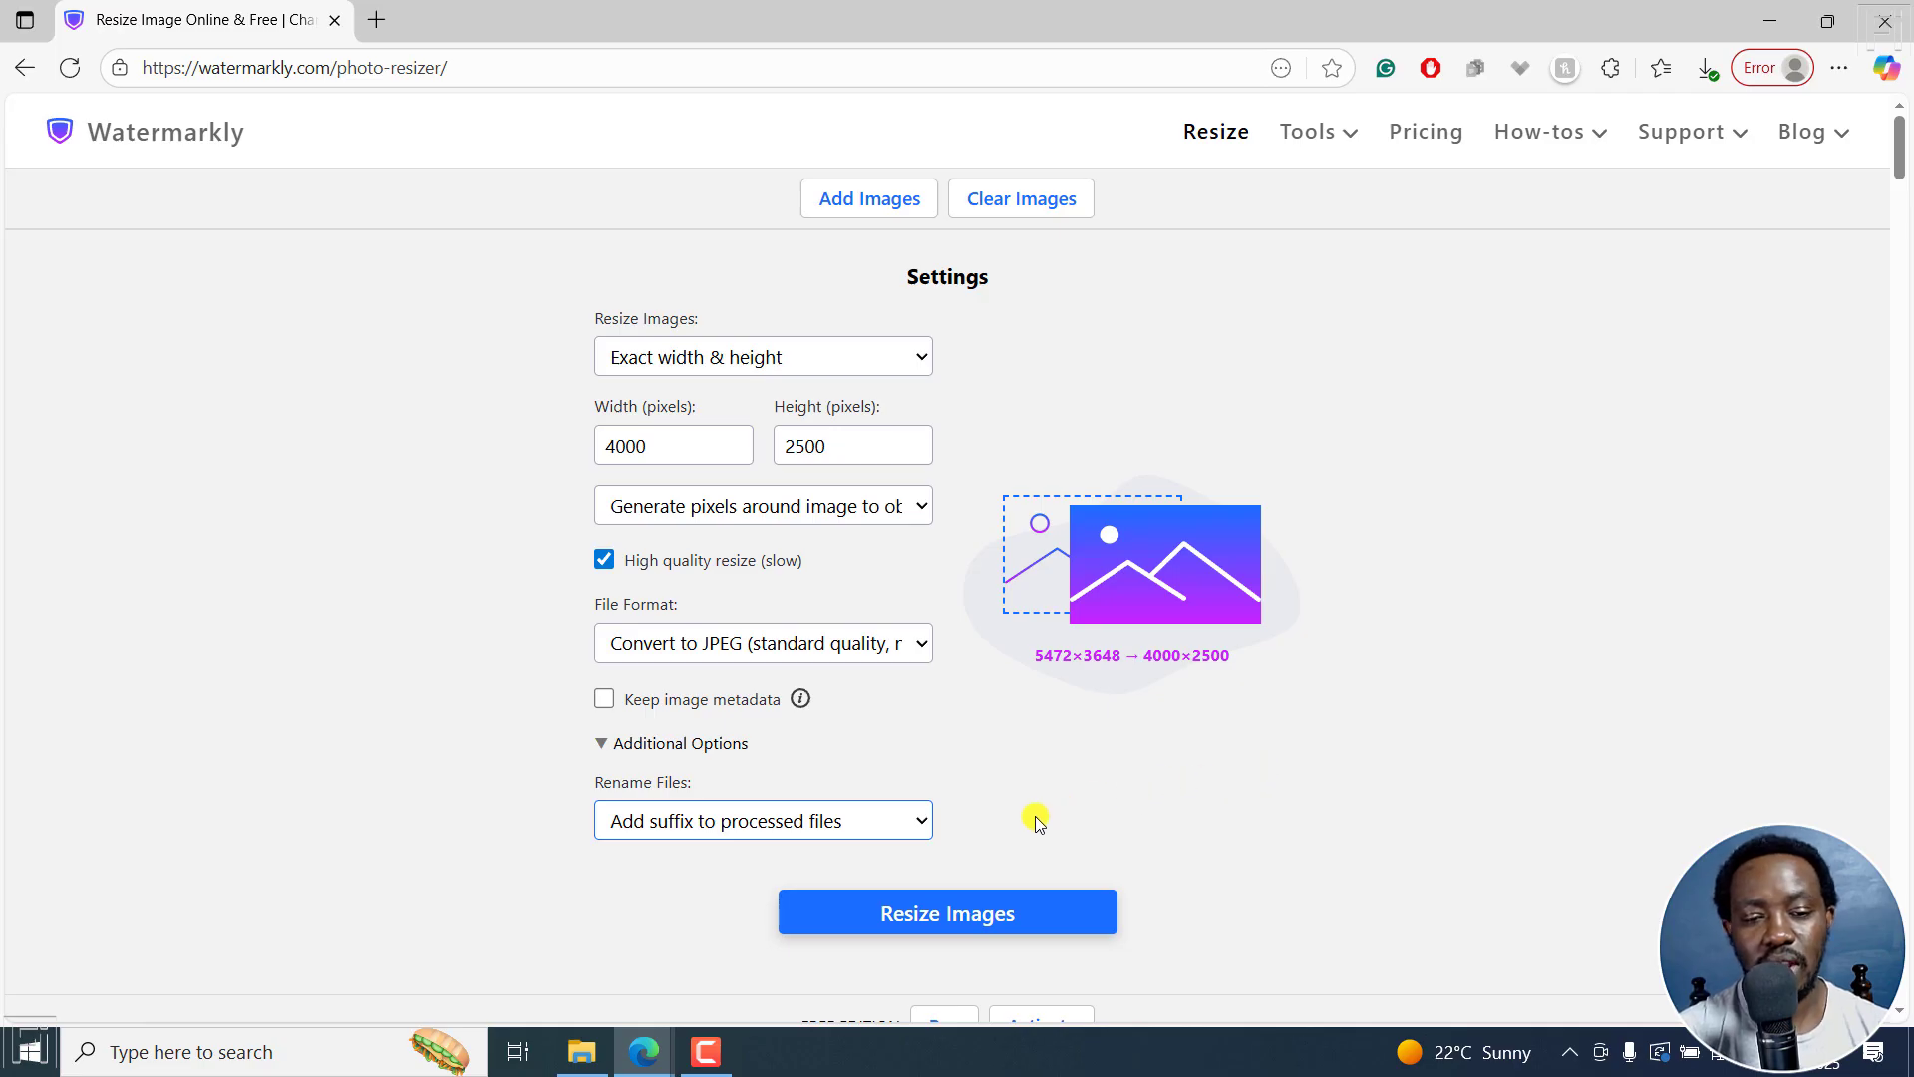
- Run the resize so the -resized sunflower JPEG downloads
{"action": "left_click", "coordinate": [932, 912]}
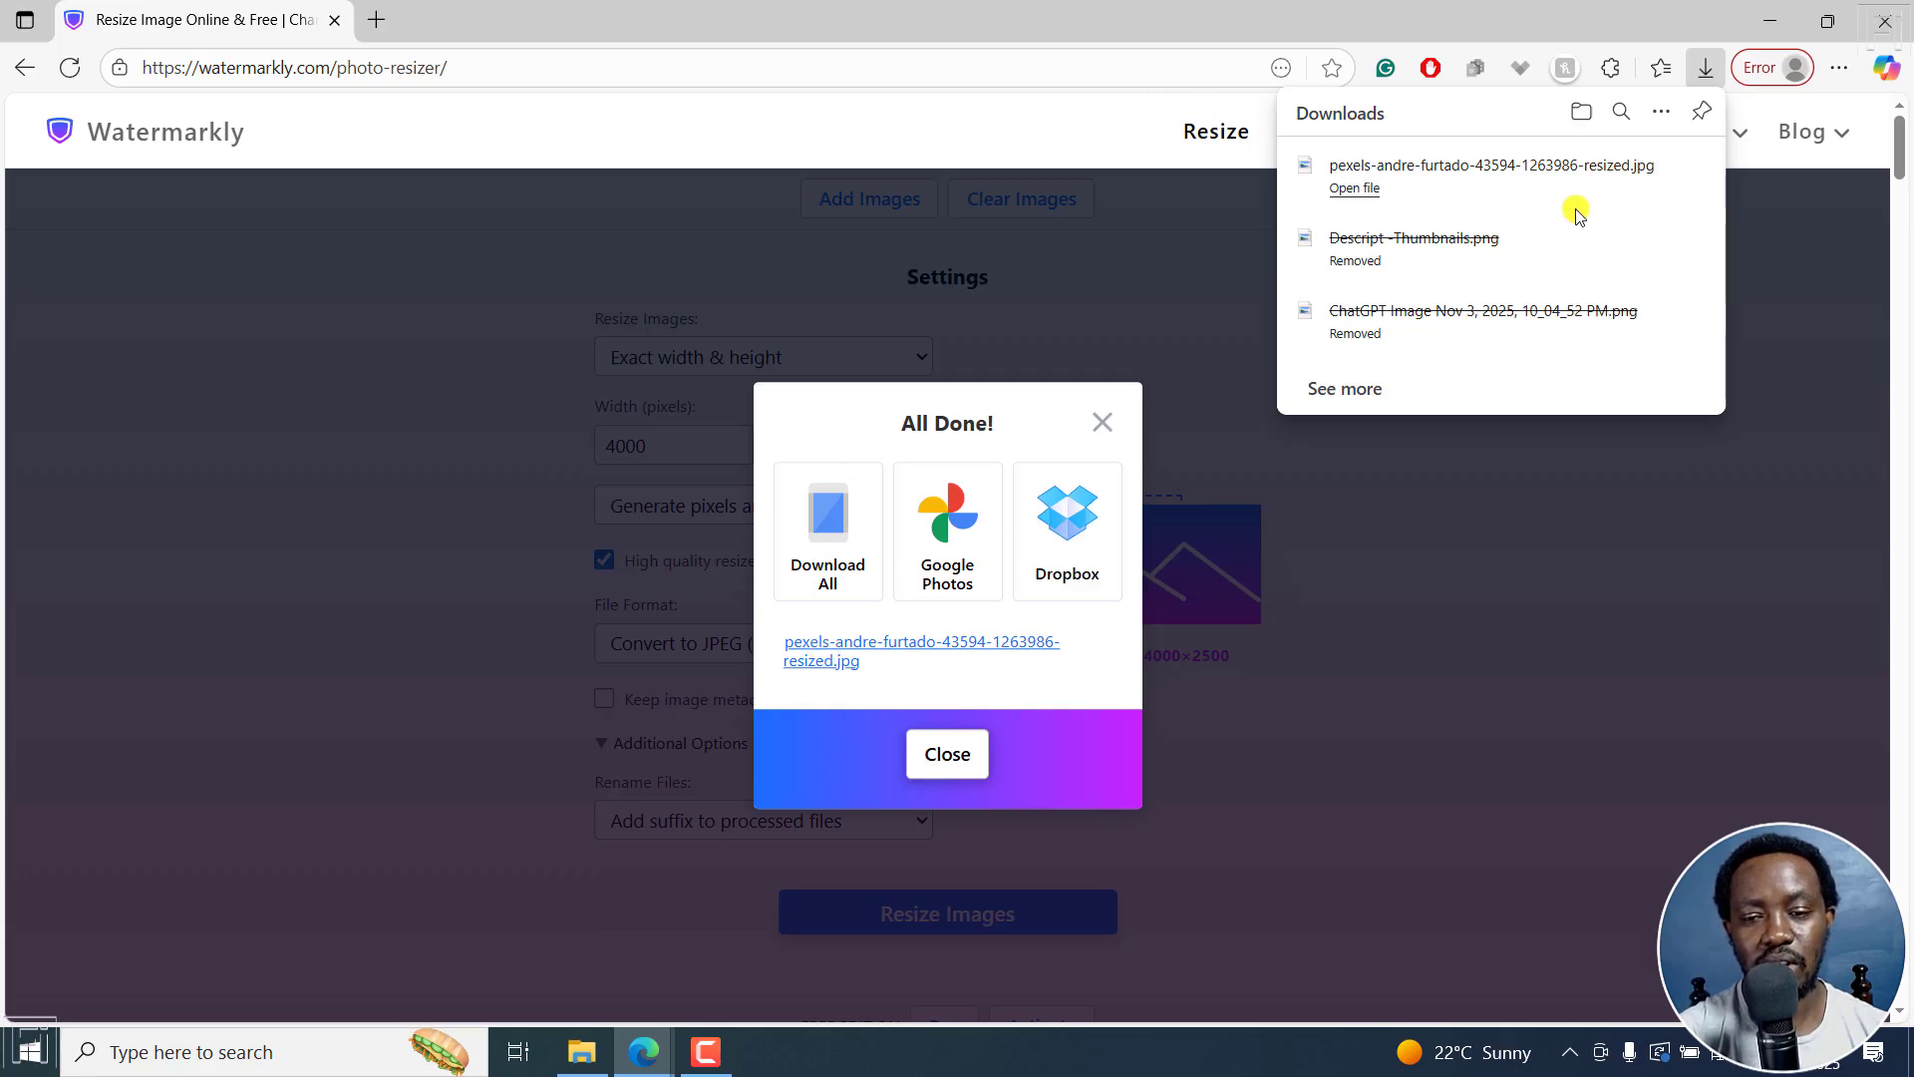
- Show the resized download in File Explorer and compare both thumbnails' dimensions
{"action": "mouse_move", "coordinate": [1662, 173]}
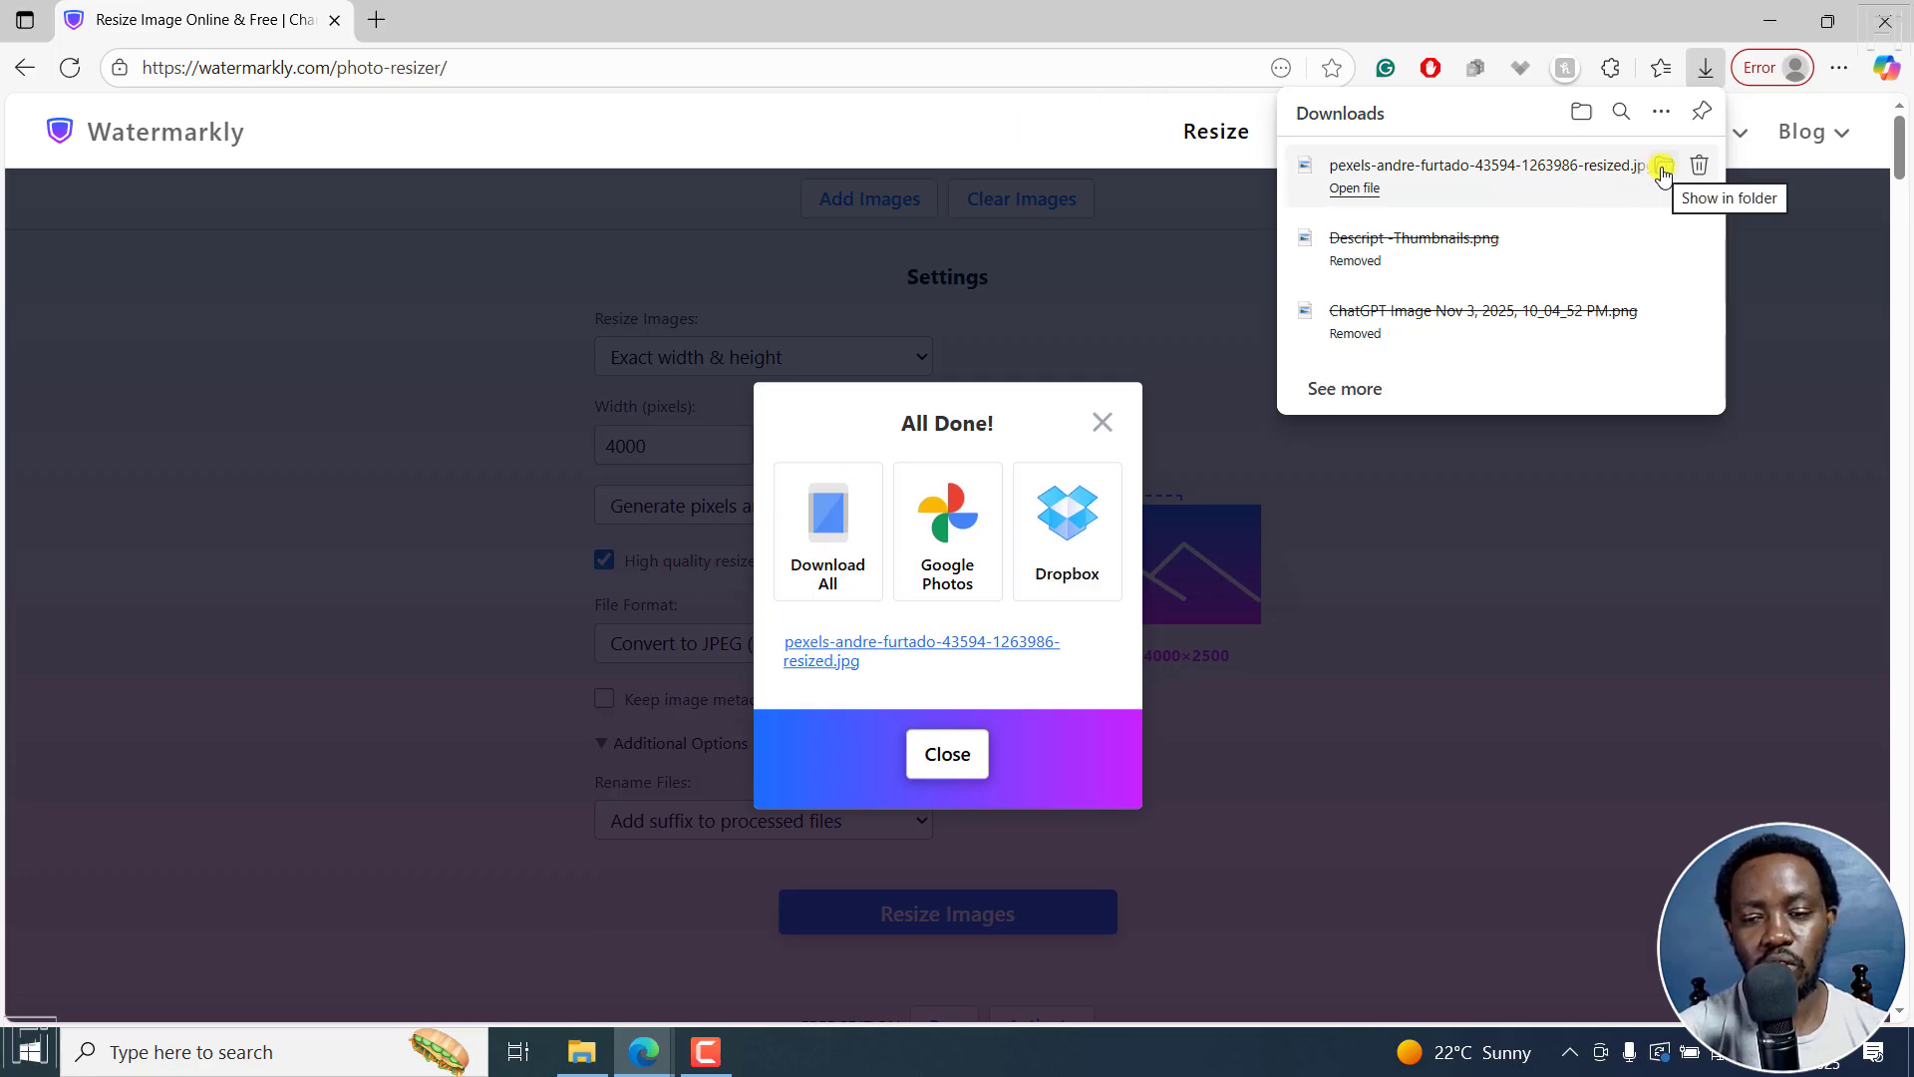
{"action": "left_click", "coordinate": [1661, 173]}
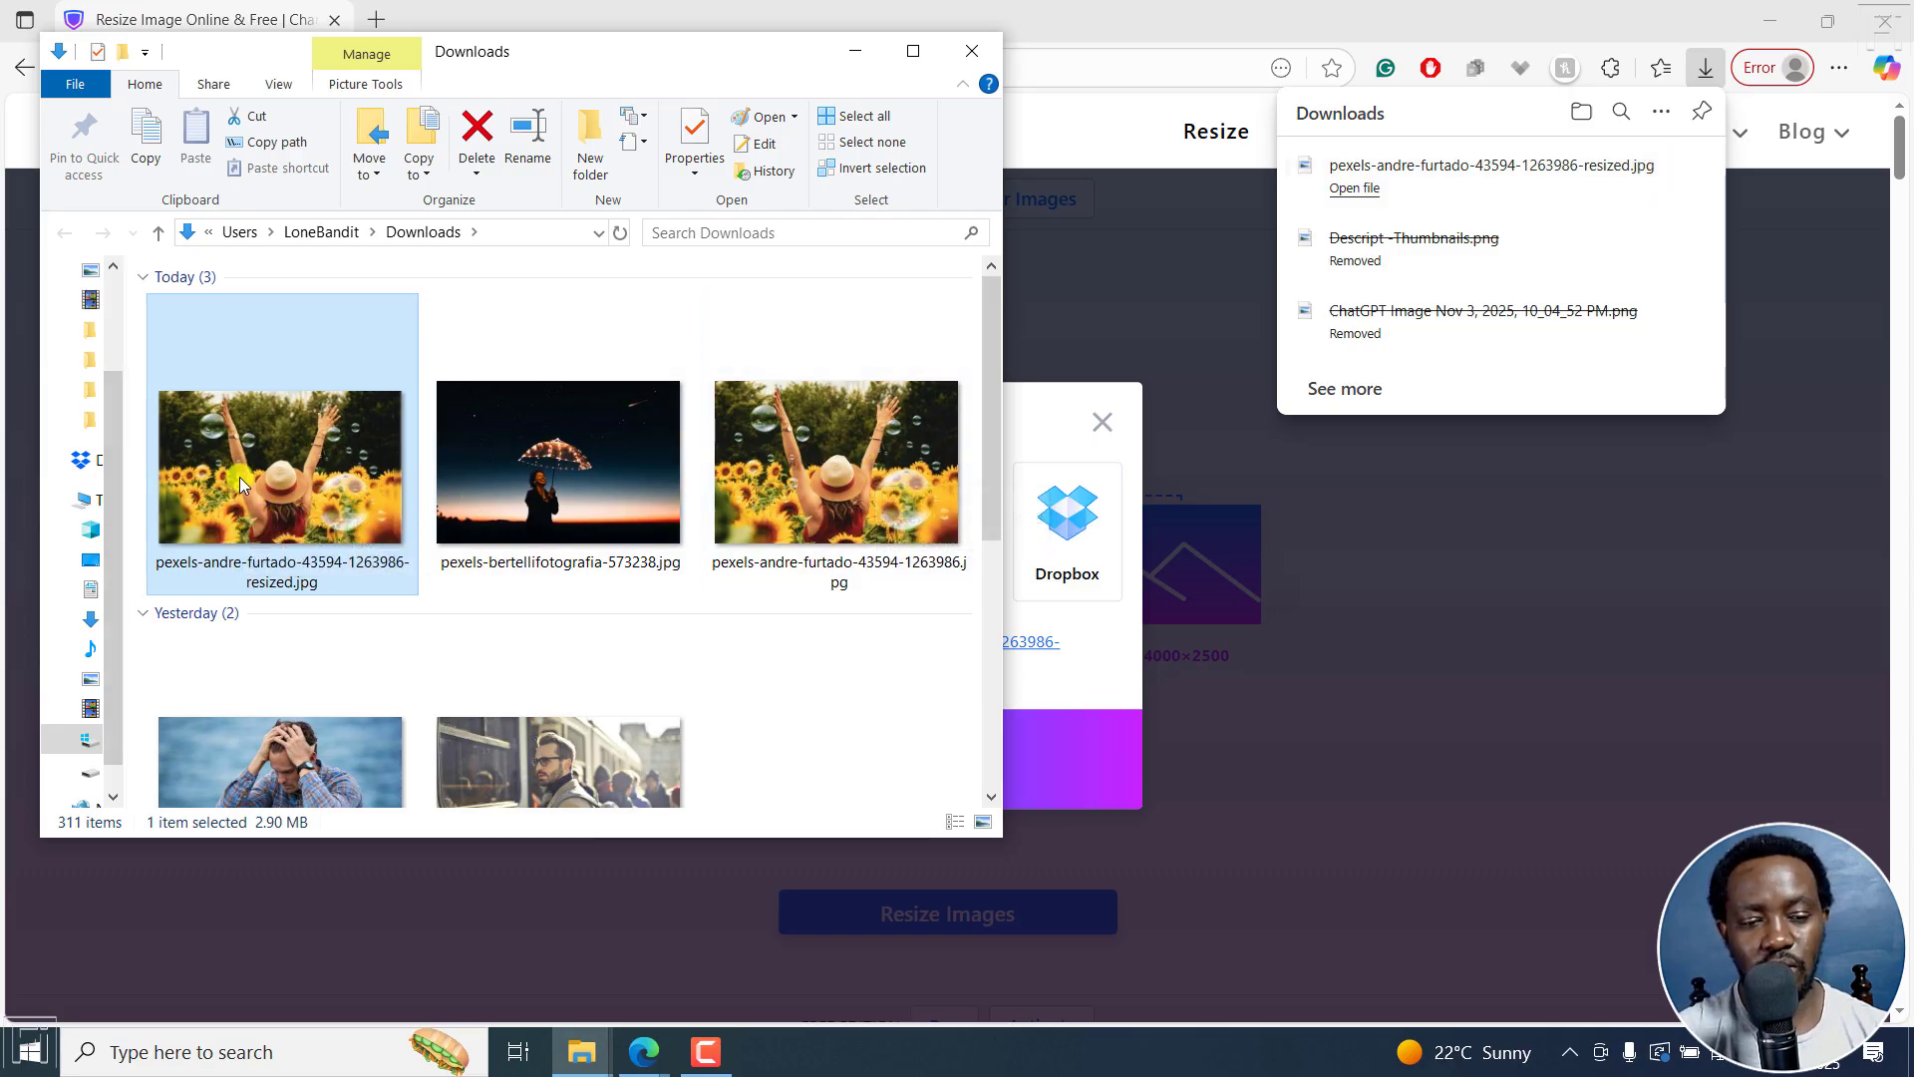
{"action": "mouse_move", "coordinate": [240, 477]}
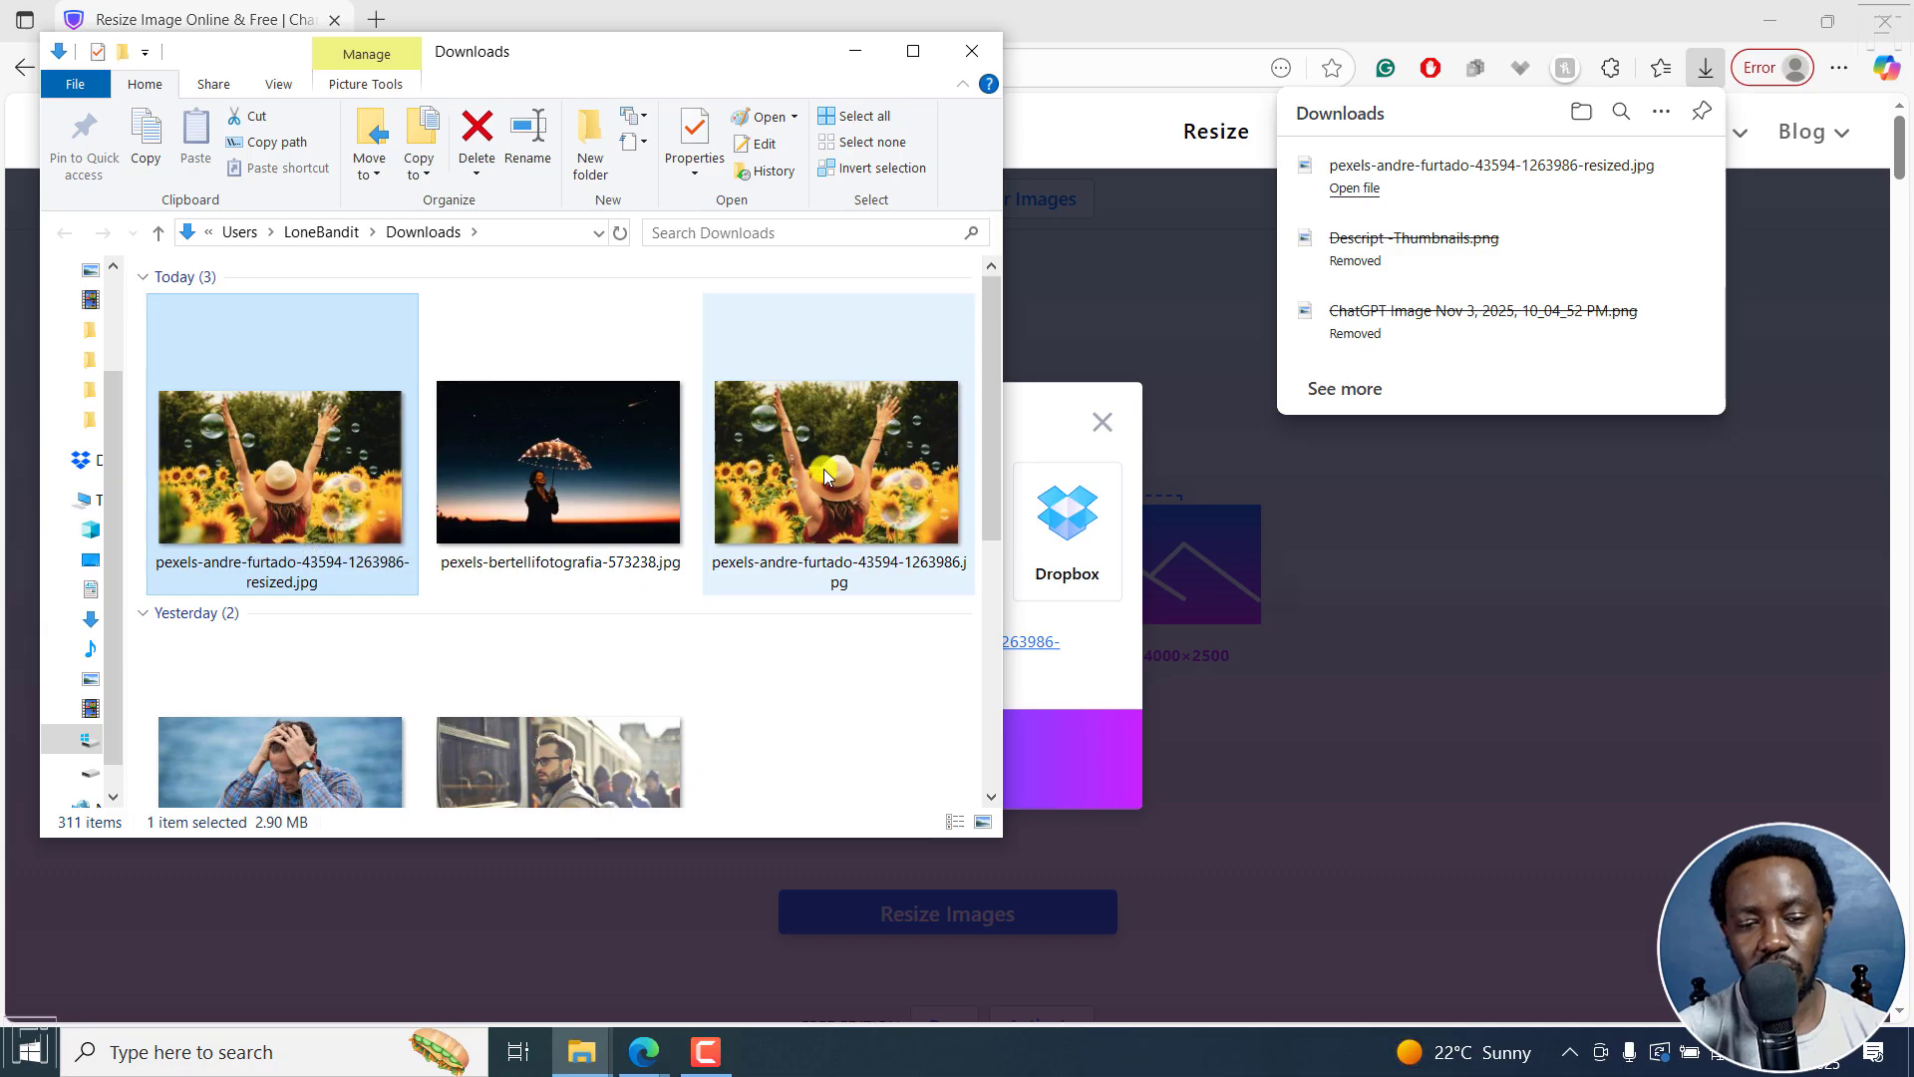
{"action": "mouse_move", "coordinate": [826, 476]}
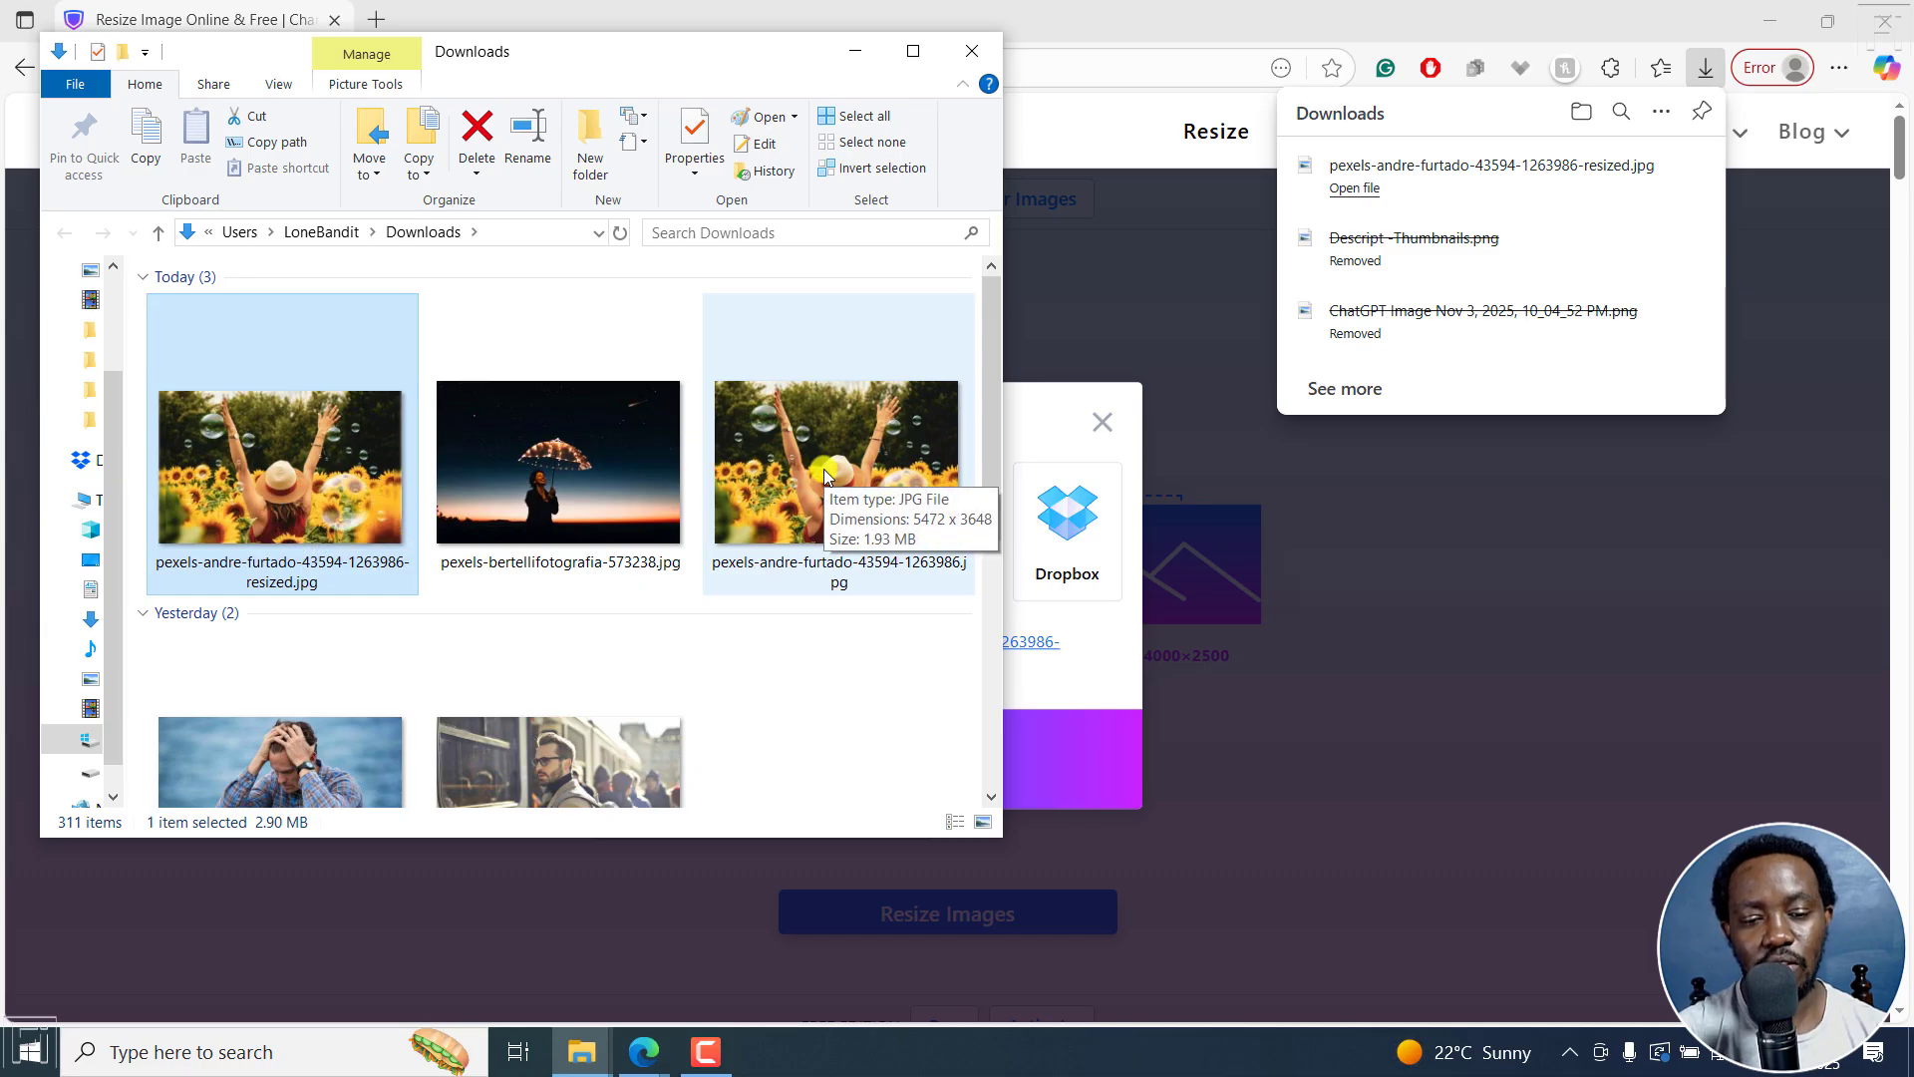
- Open the 5472 × 3648 original sunflower photo in Paint and zoom to fit
{"action": "left_click", "coordinate": [810, 458]}
{"action": "double_click", "coordinate": [811, 458]}
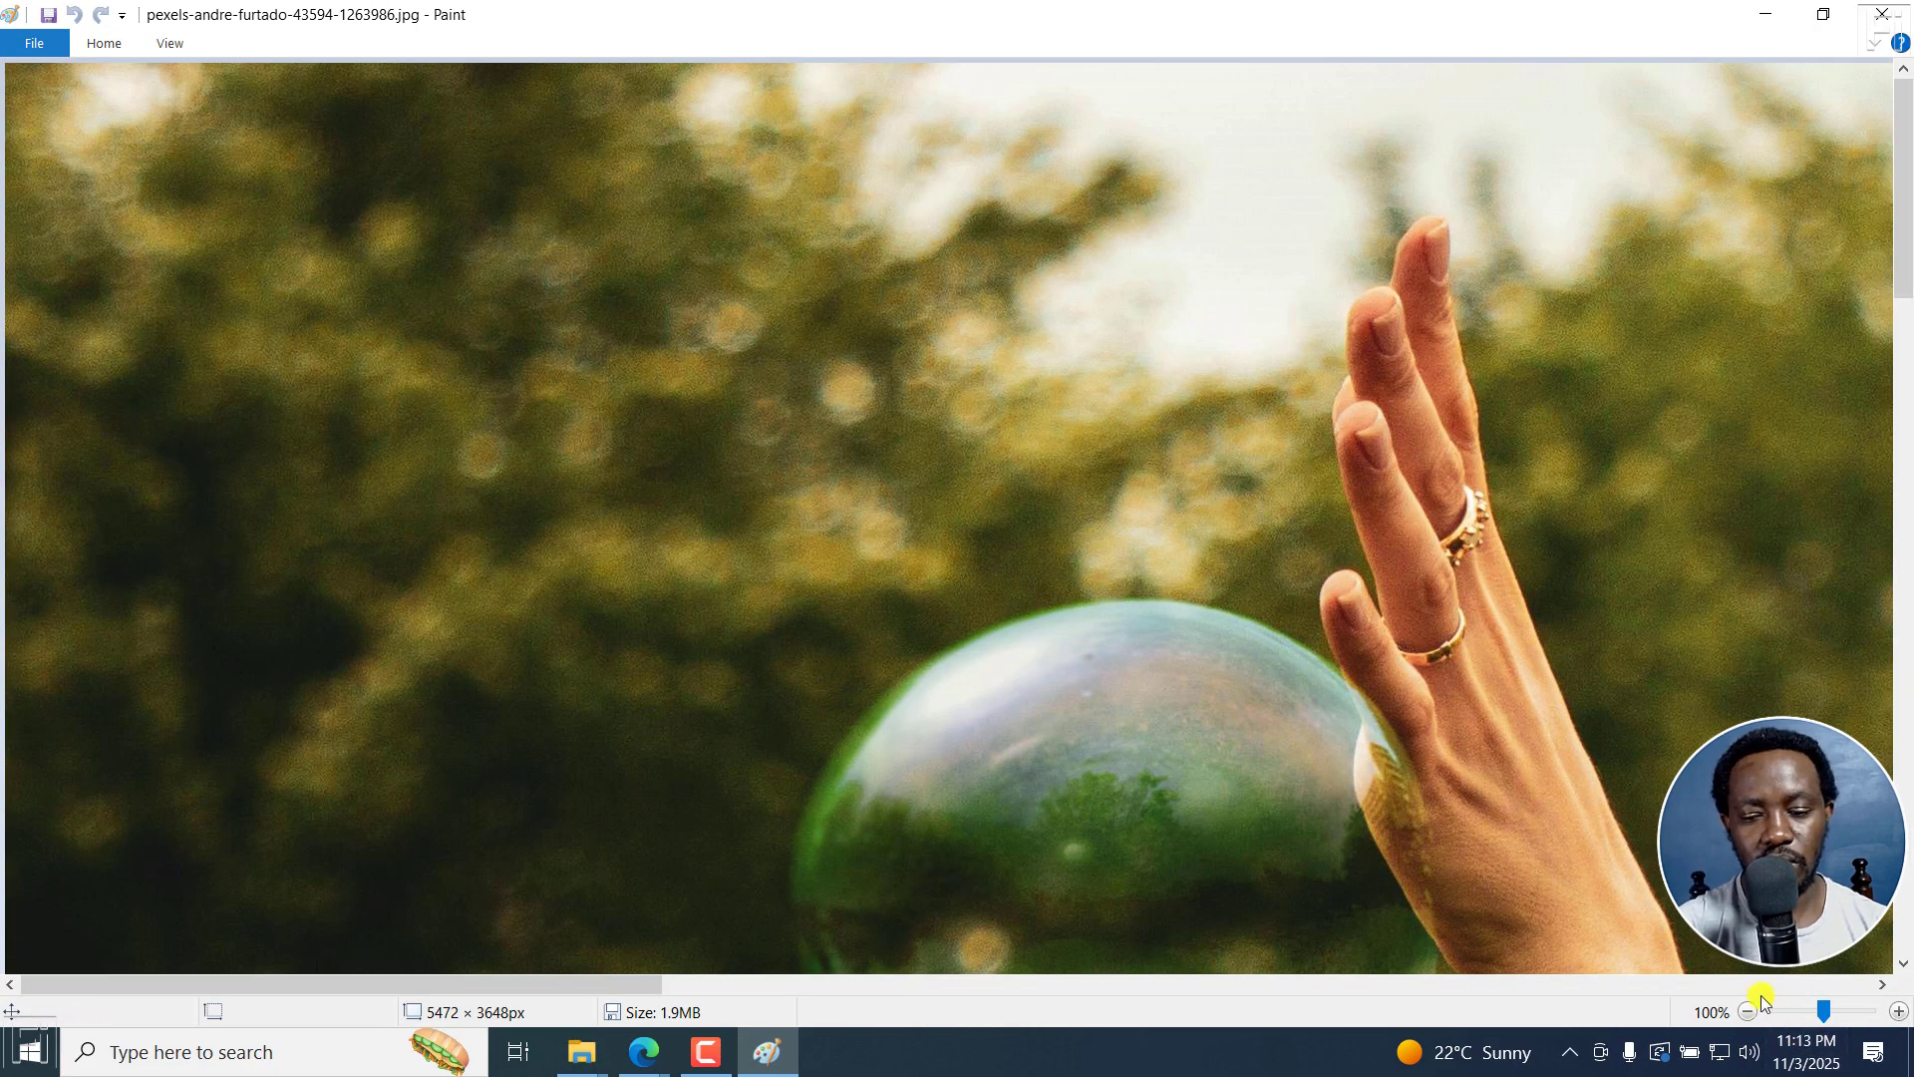
{"action": "left_click", "coordinate": [1749, 1011]}
{"action": "left_click", "coordinate": [1749, 1011]}
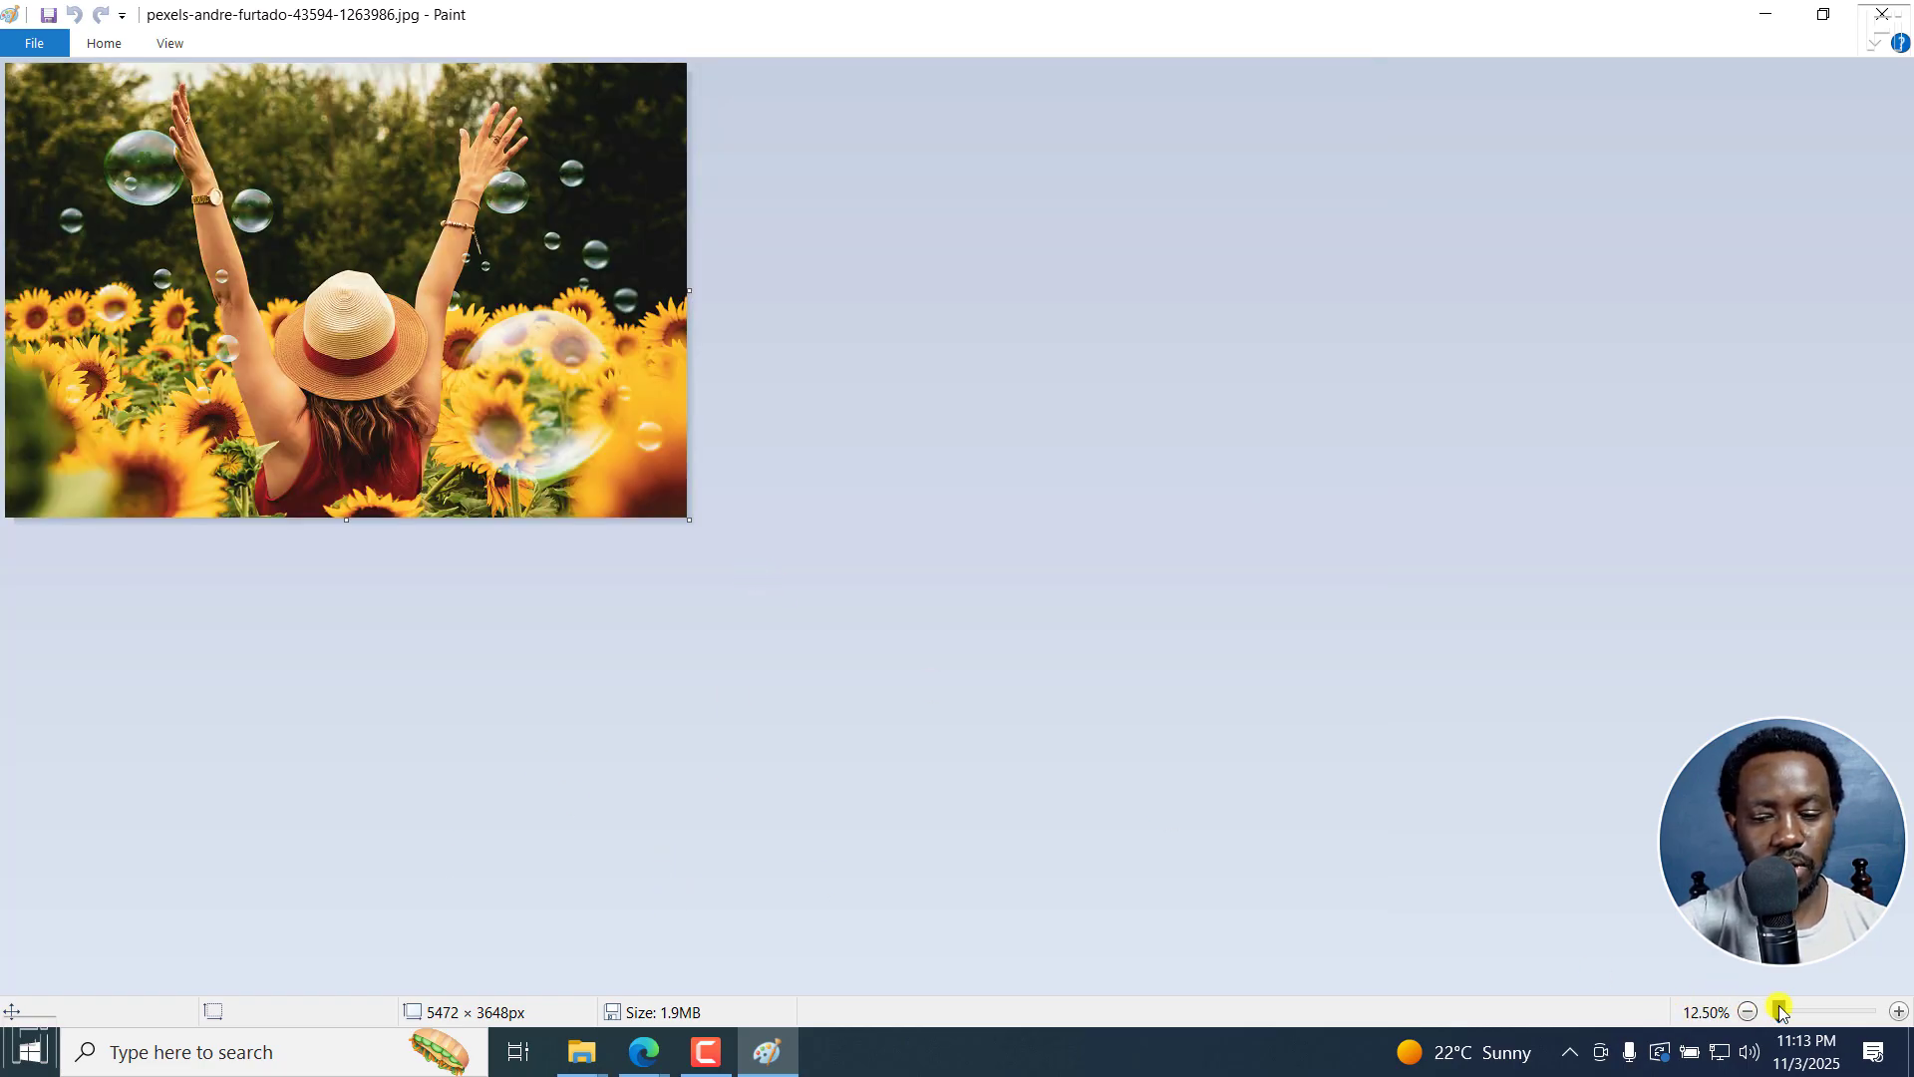
{"action": "left_click_drag", "start_coordinate": [1783, 1011], "coordinate": [1796, 1013]}
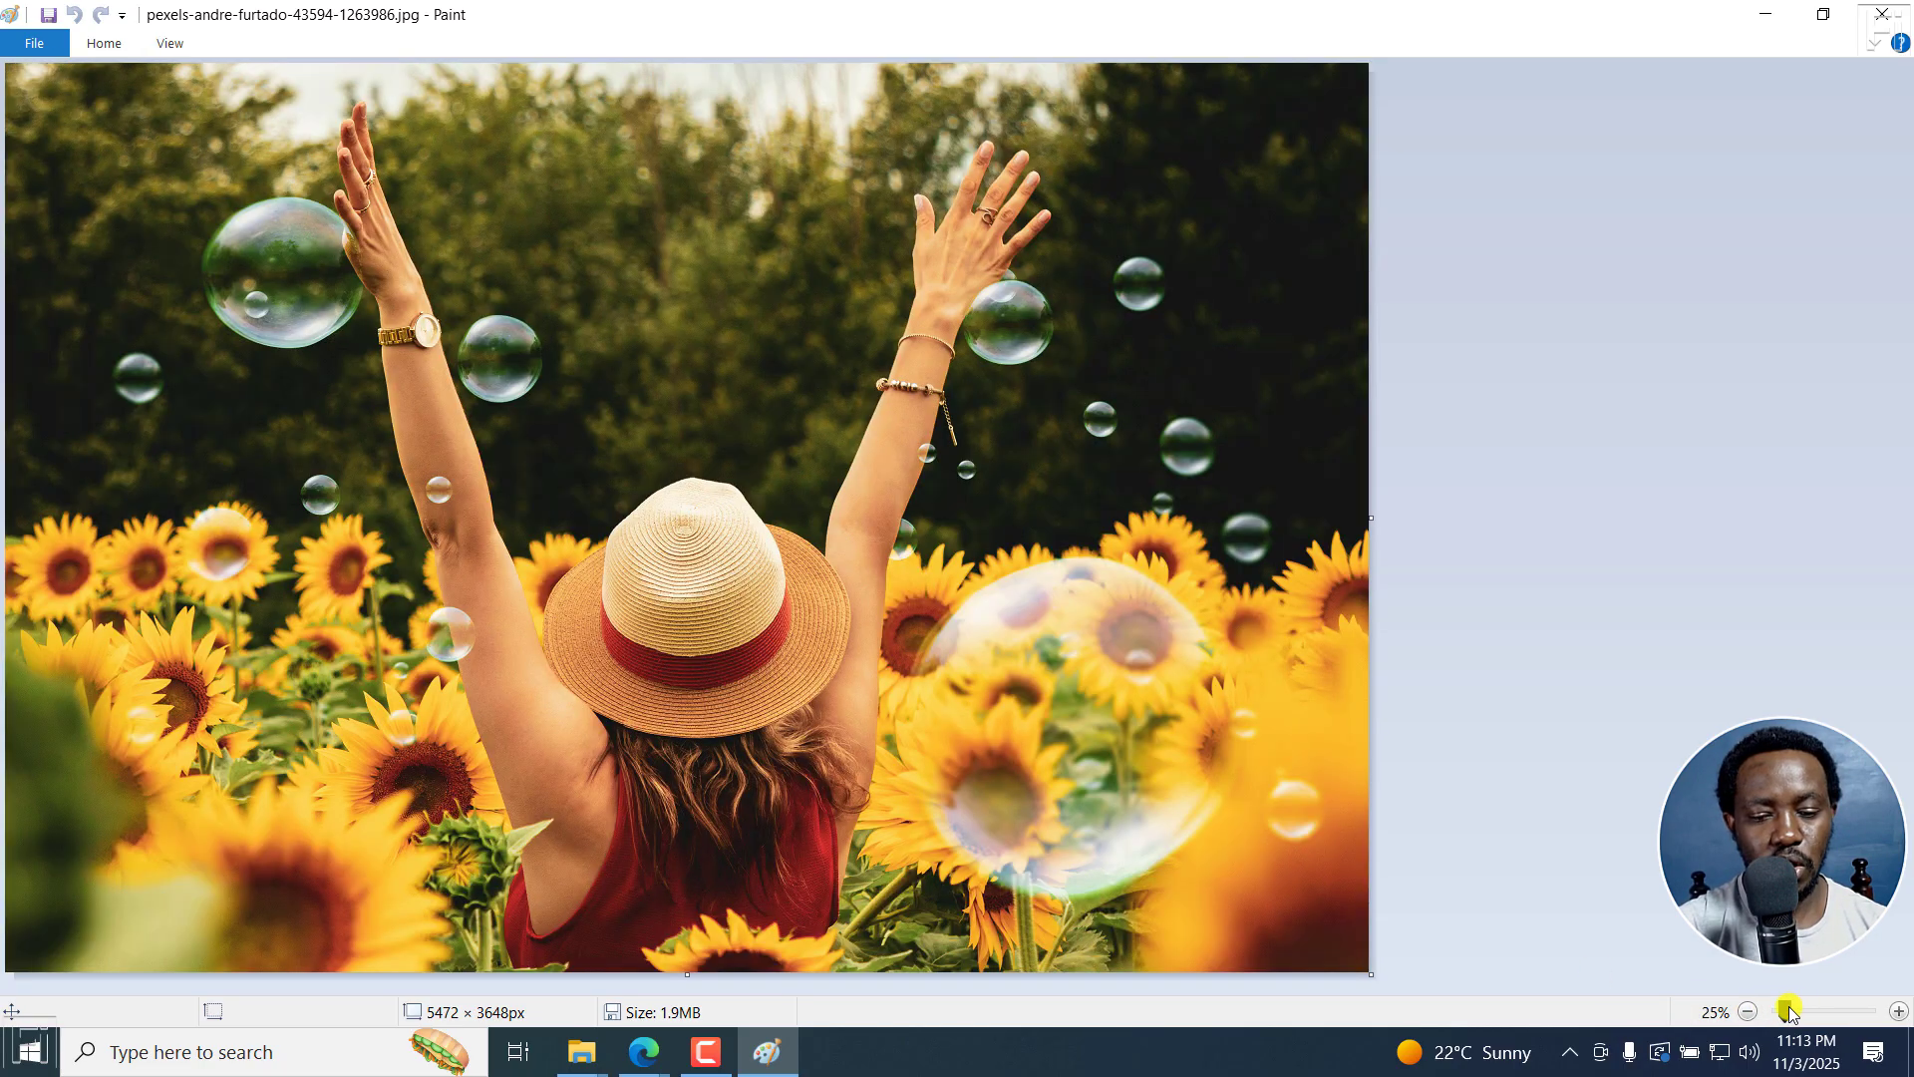
- Open the 4000 × 2500 resized copy in Paint and zoom out to fit
{"action": "mouse_move", "coordinate": [574, 1045]}
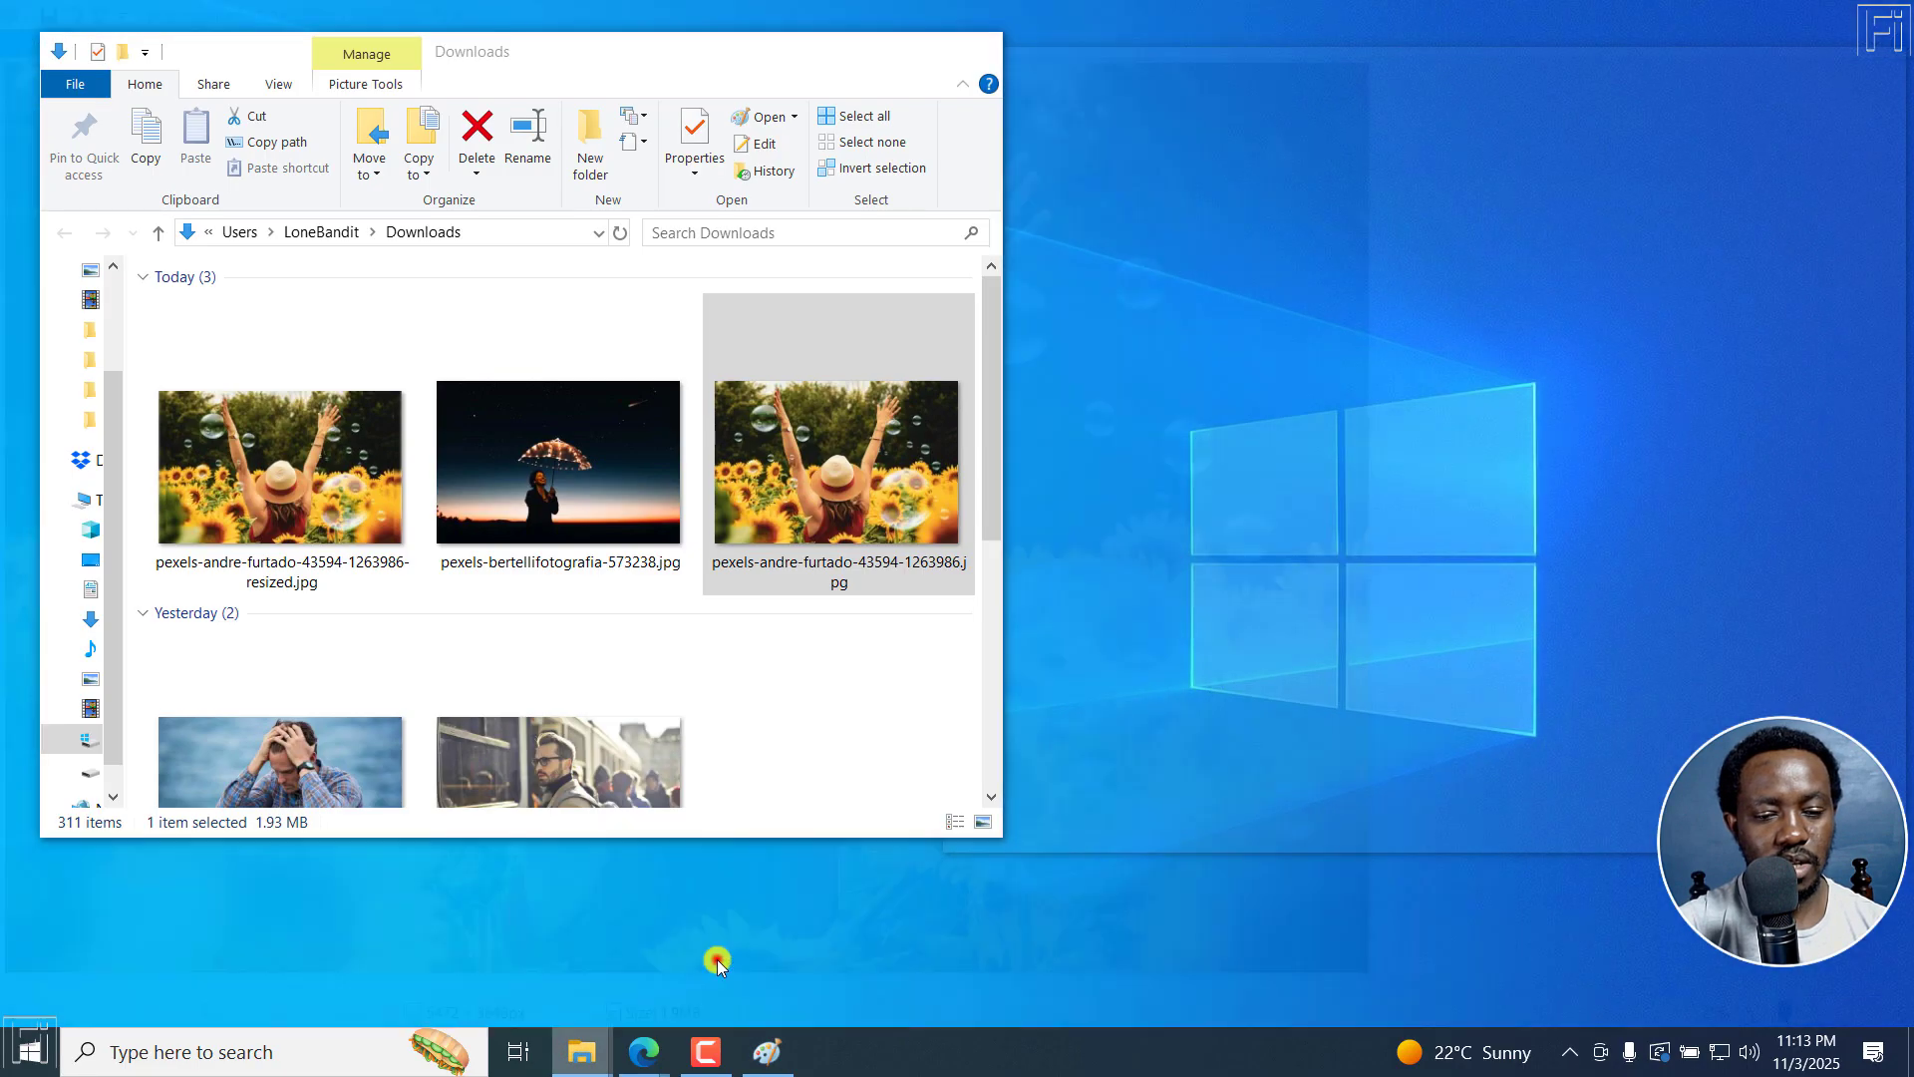
{"action": "left_click", "coordinate": [715, 959]}
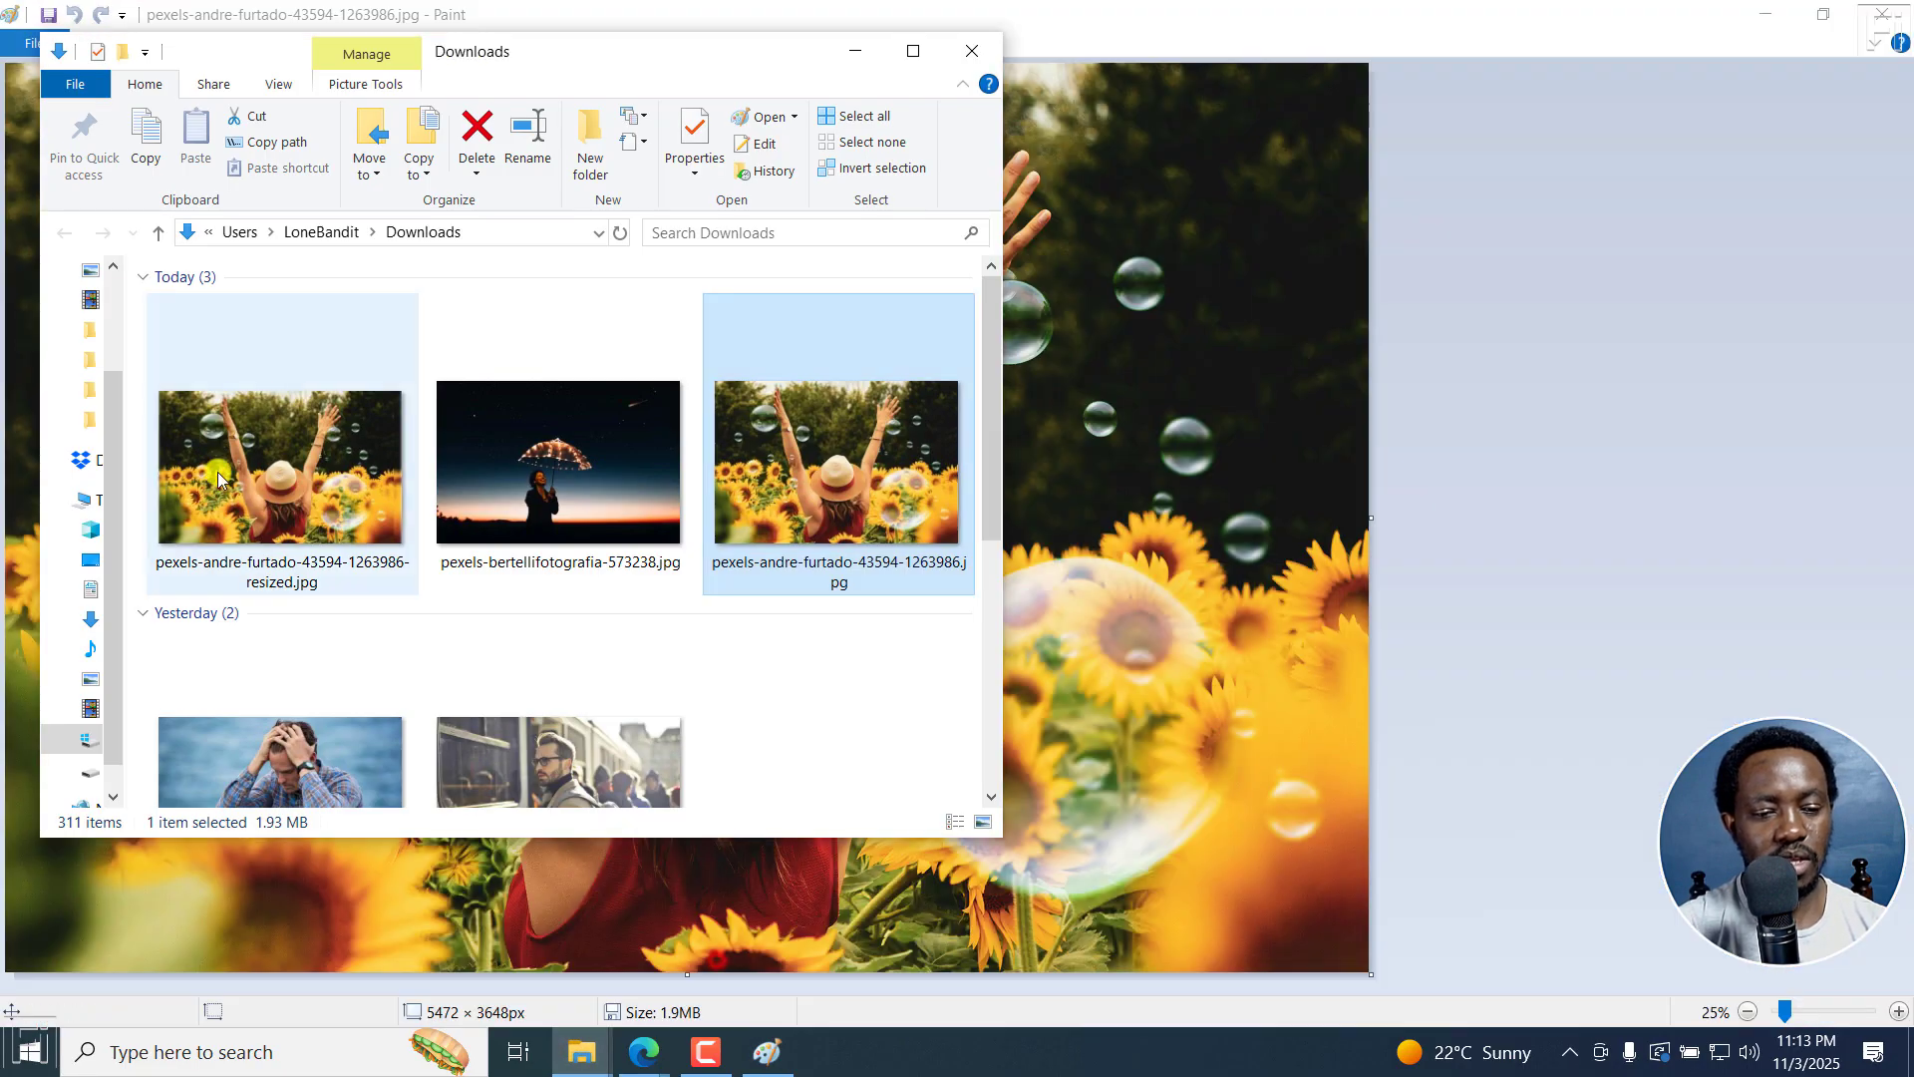
{"action": "double_click", "coordinate": [255, 505]}
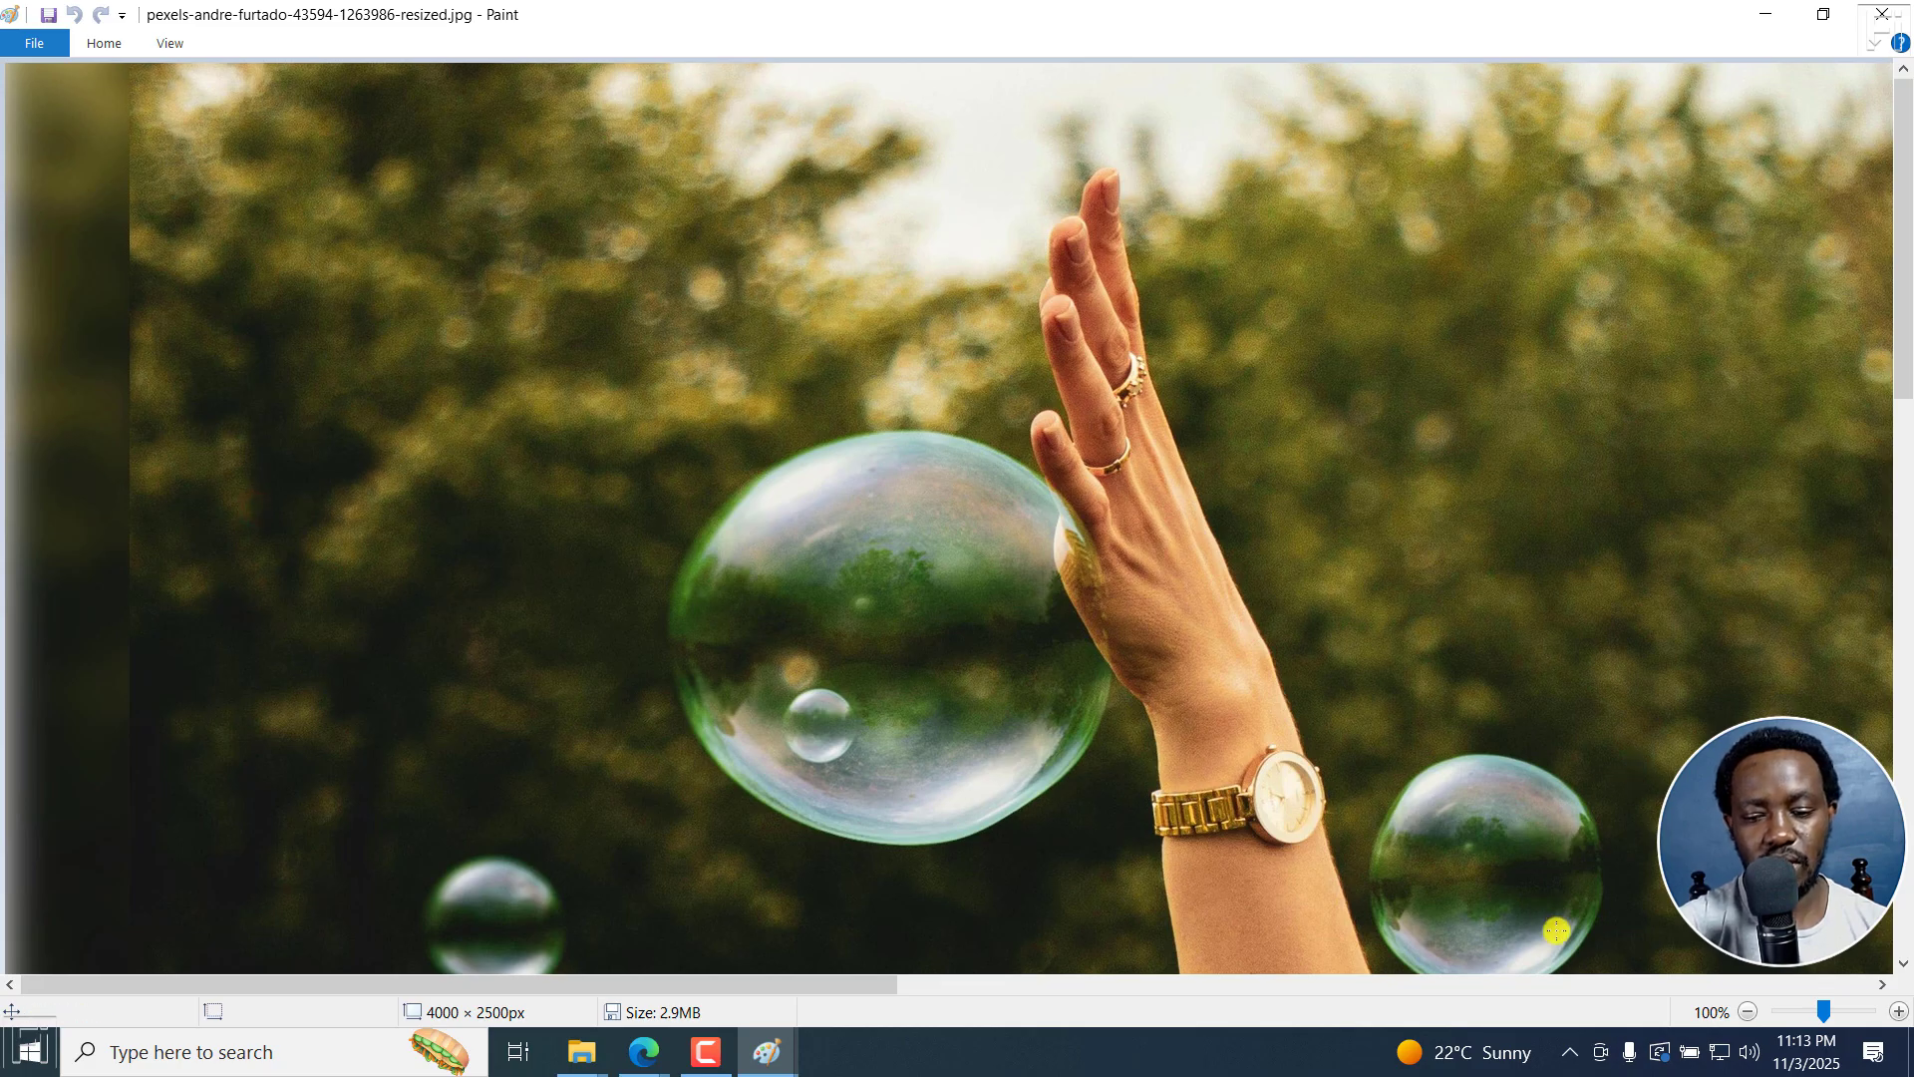
{"action": "left_click", "coordinate": [1746, 1011]}
{"action": "left_click", "coordinate": [1747, 1011]}
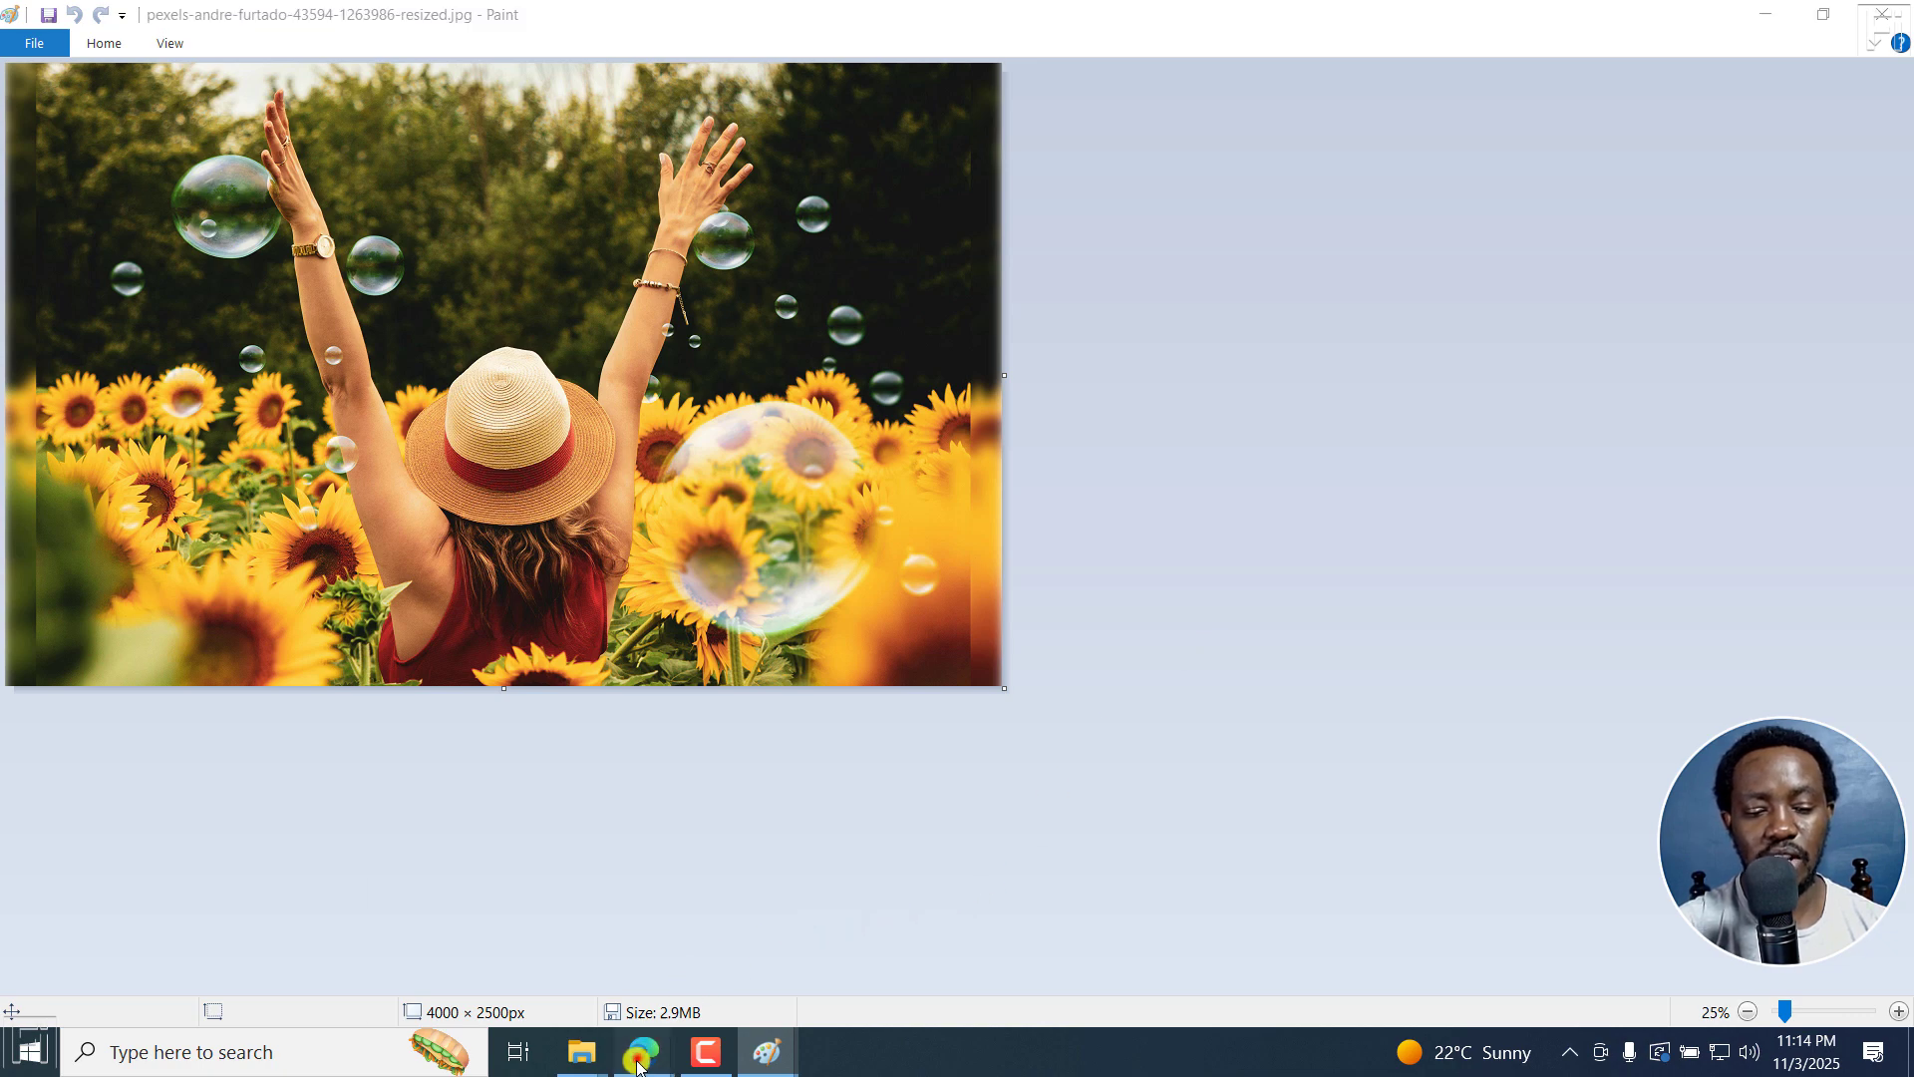
- Return to Watermarkly, dismiss the downloads list, and close the All Done dialog
{"action": "mouse_move", "coordinate": [644, 1051]}
{"action": "left_click", "coordinate": [793, 922]}
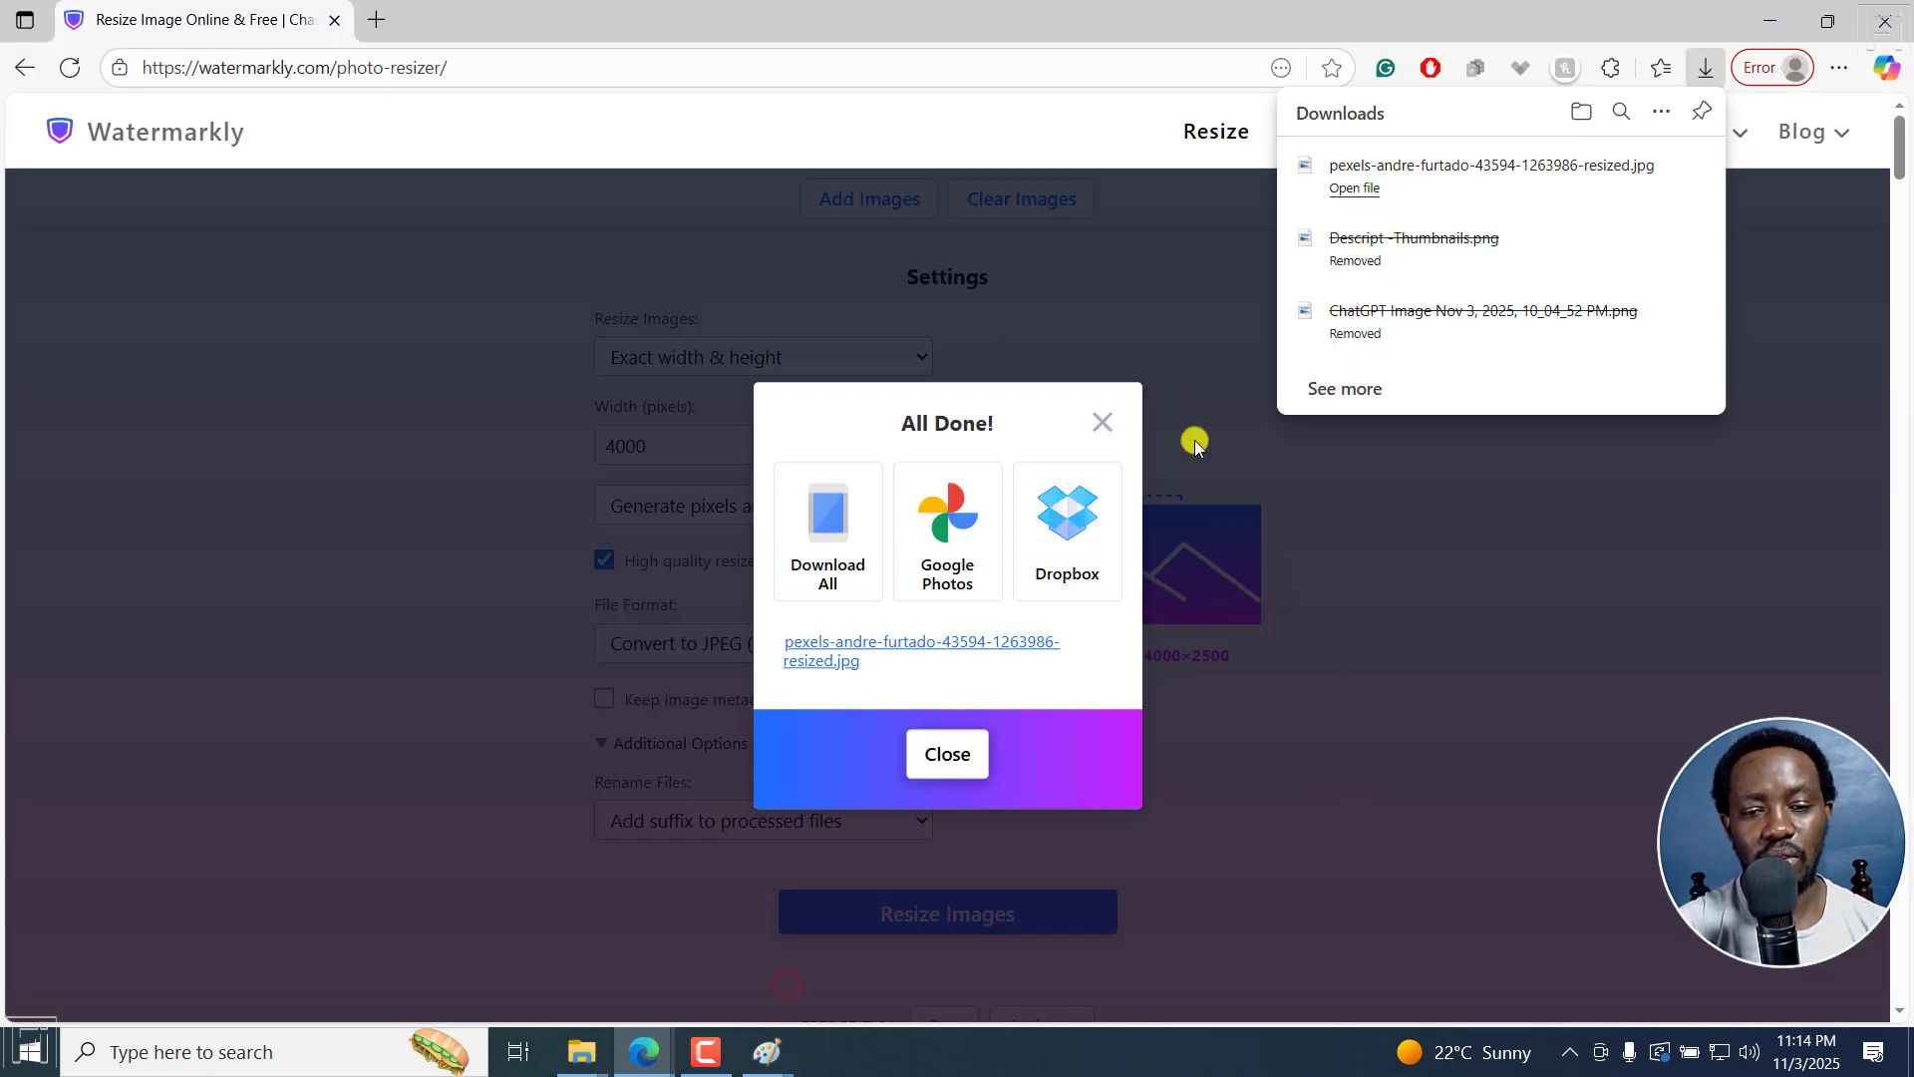
{"action": "left_click", "coordinate": [1188, 361]}
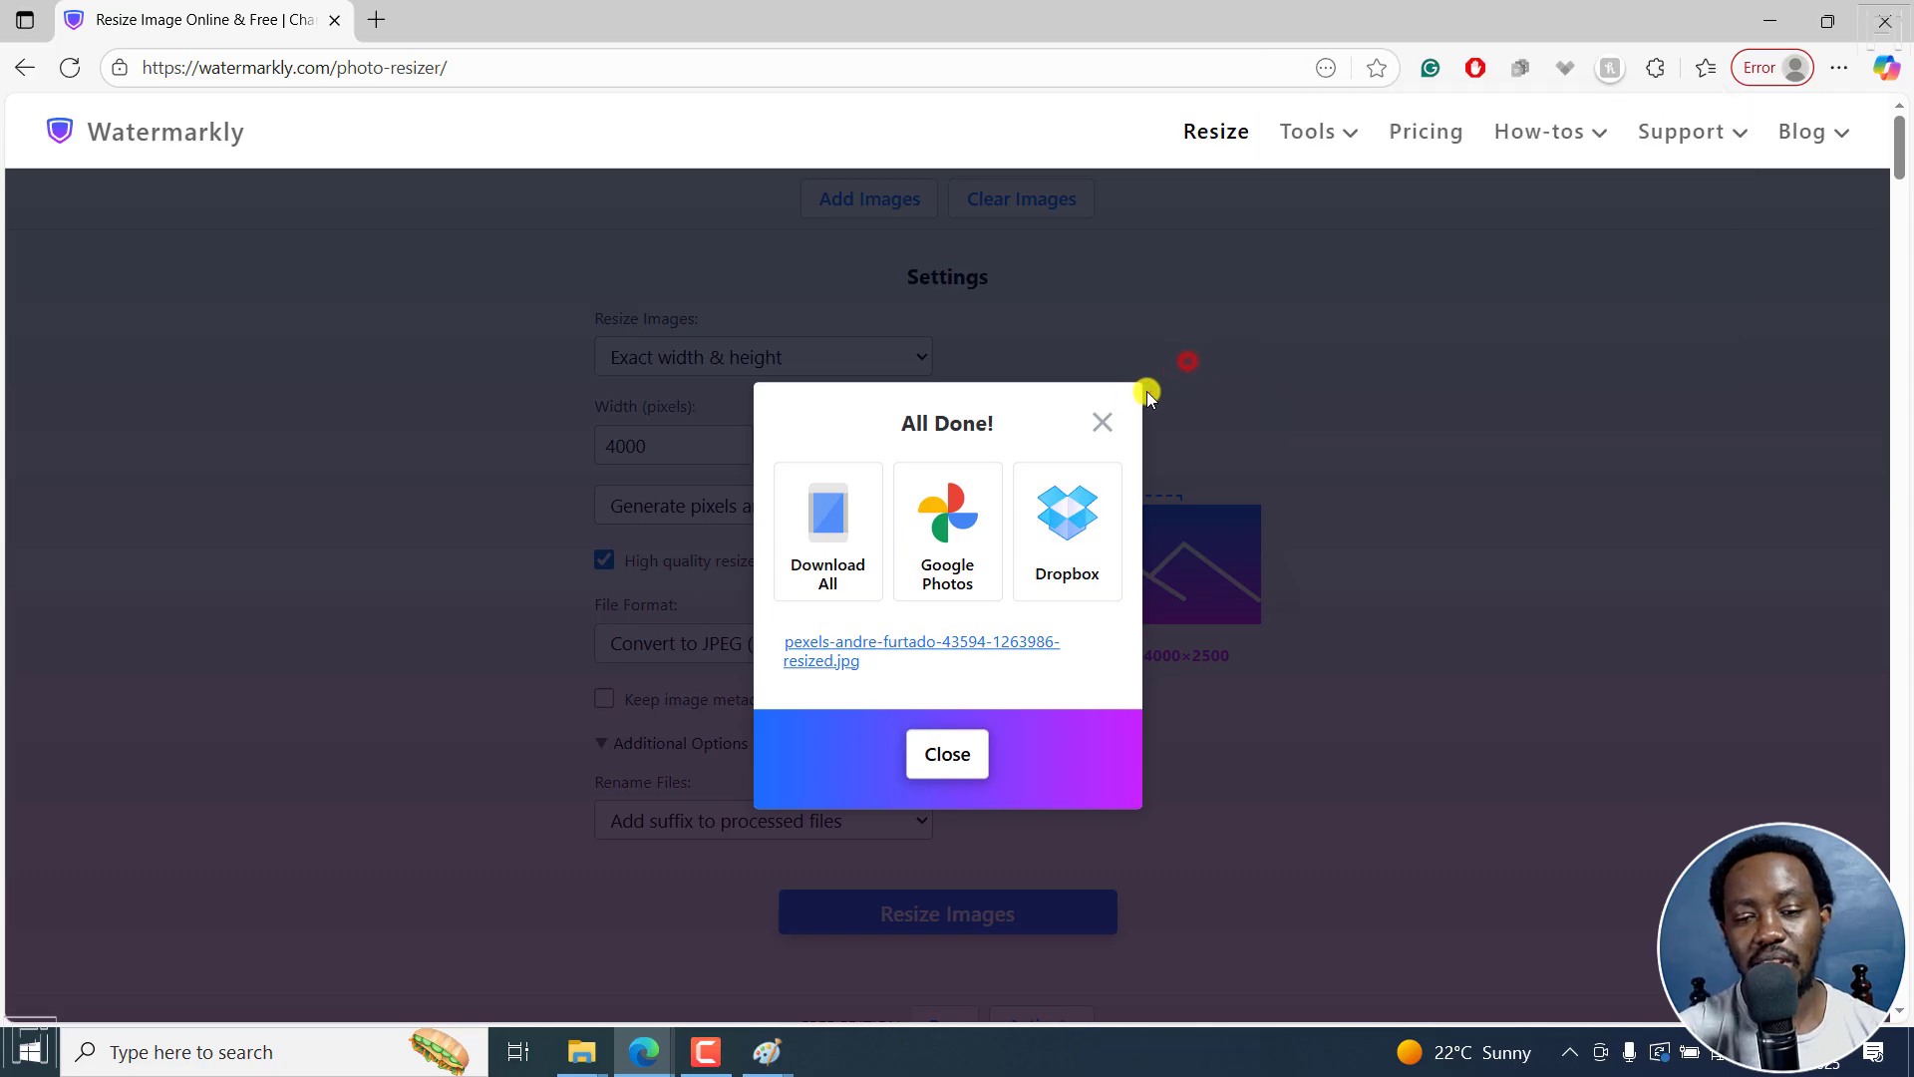
{"action": "left_click", "coordinate": [1102, 421]}
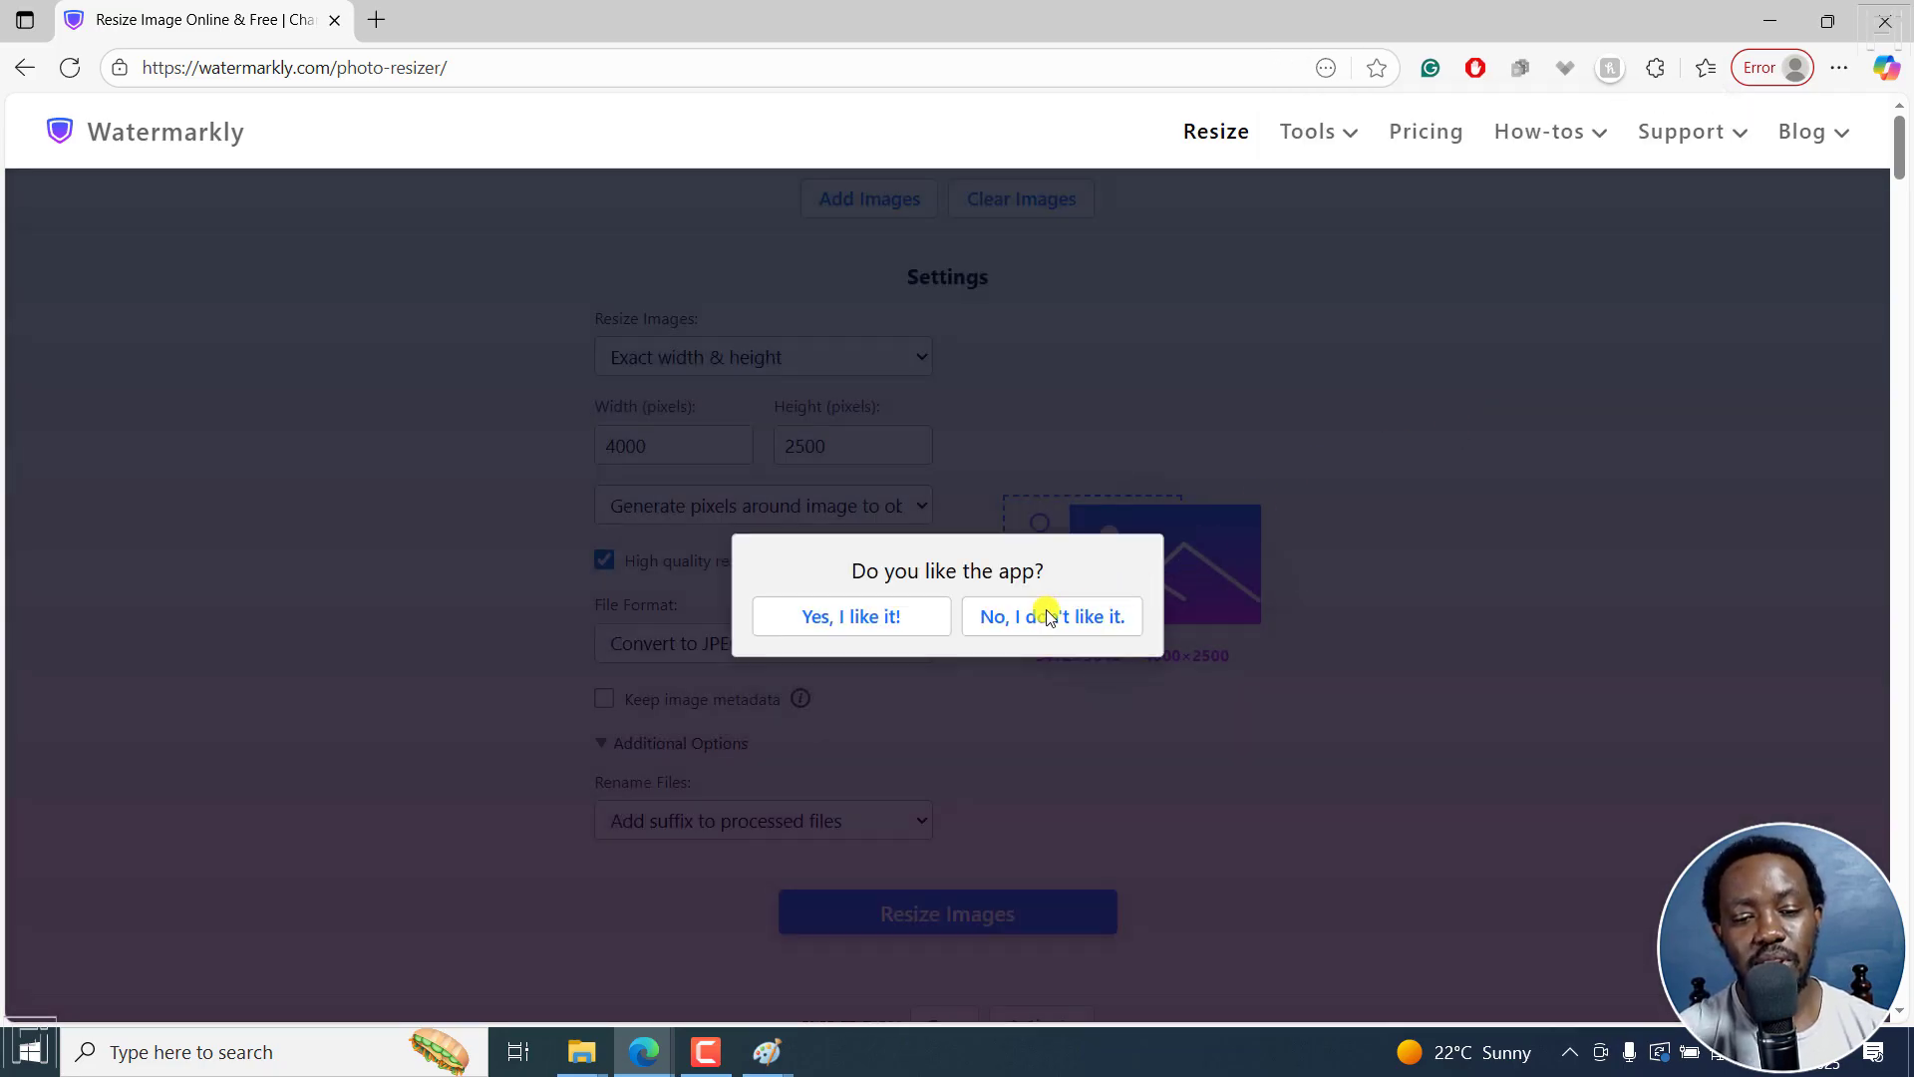